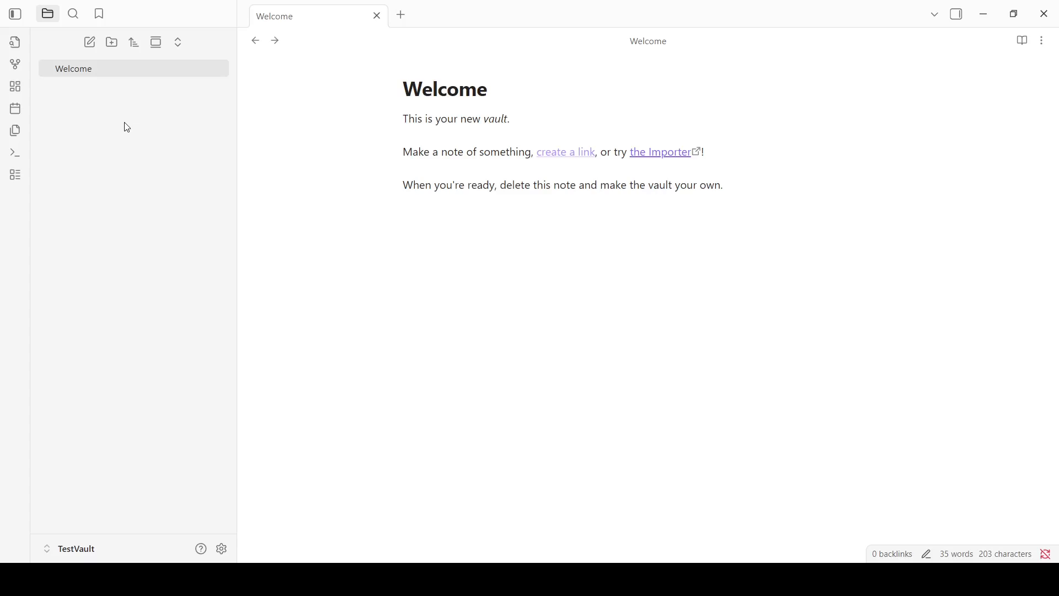
# Create two new notes in the vault named Video1 and Video2.
pyautogui.rightClick(127, 126)
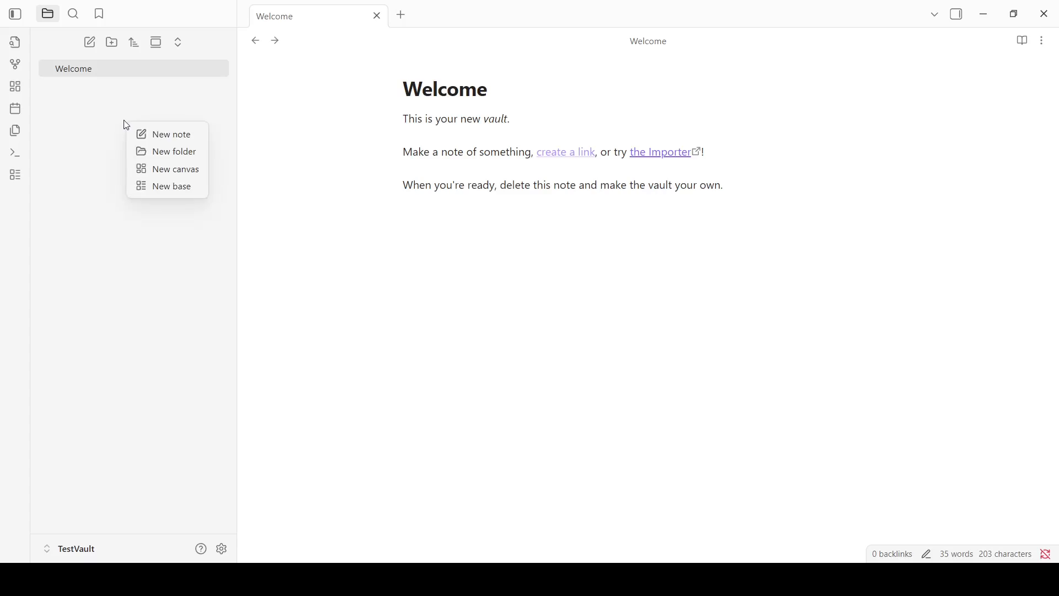
pyautogui.click(157, 132)
pyautogui.write('Video1')
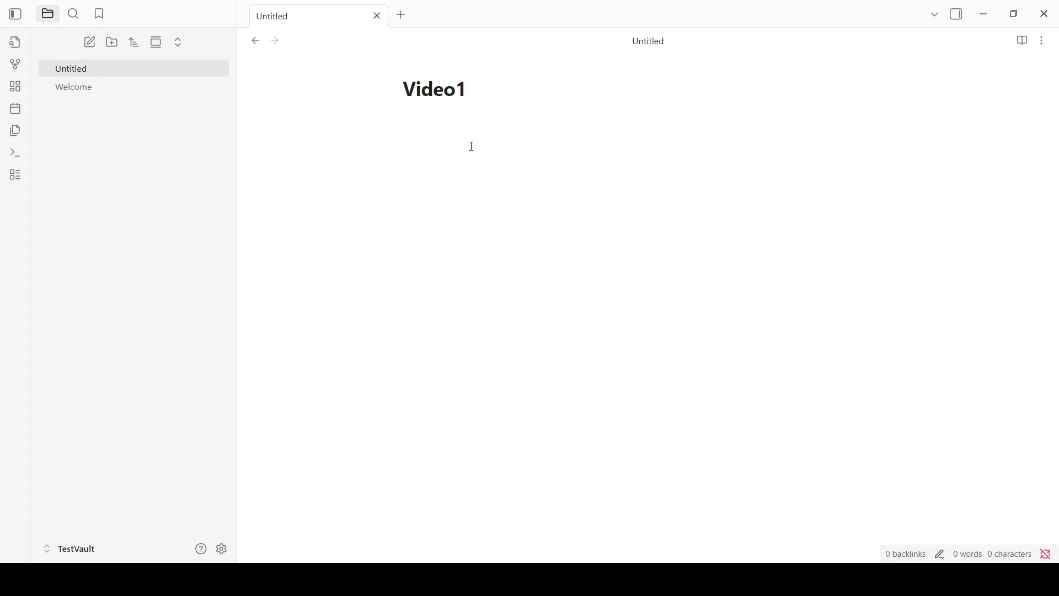
pyautogui.press('Return')
pyautogui.rightClick(124, 141)
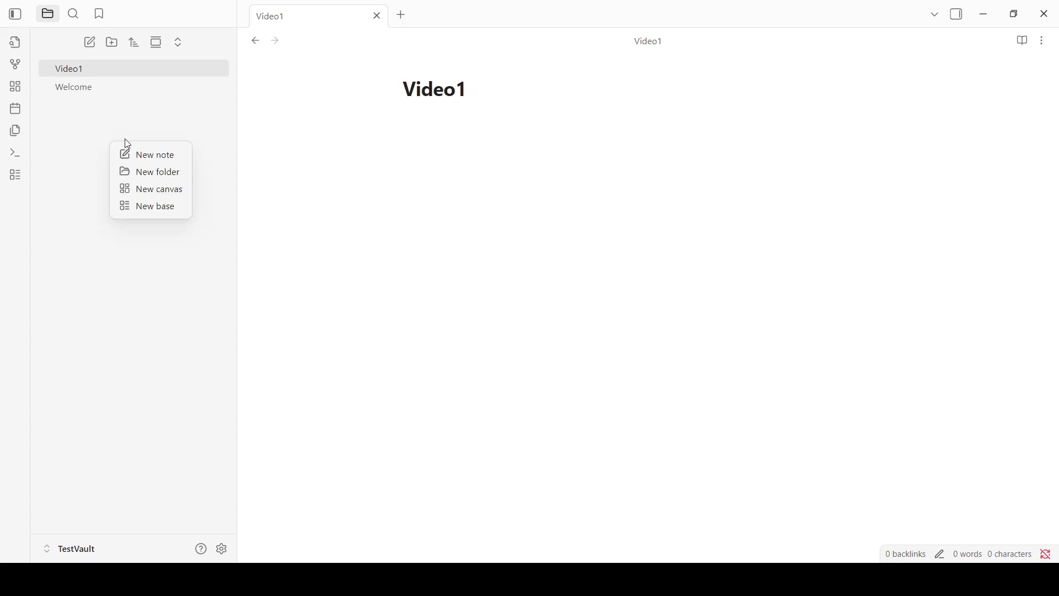
pyautogui.click(147, 154)
pyautogui.write('Video2')
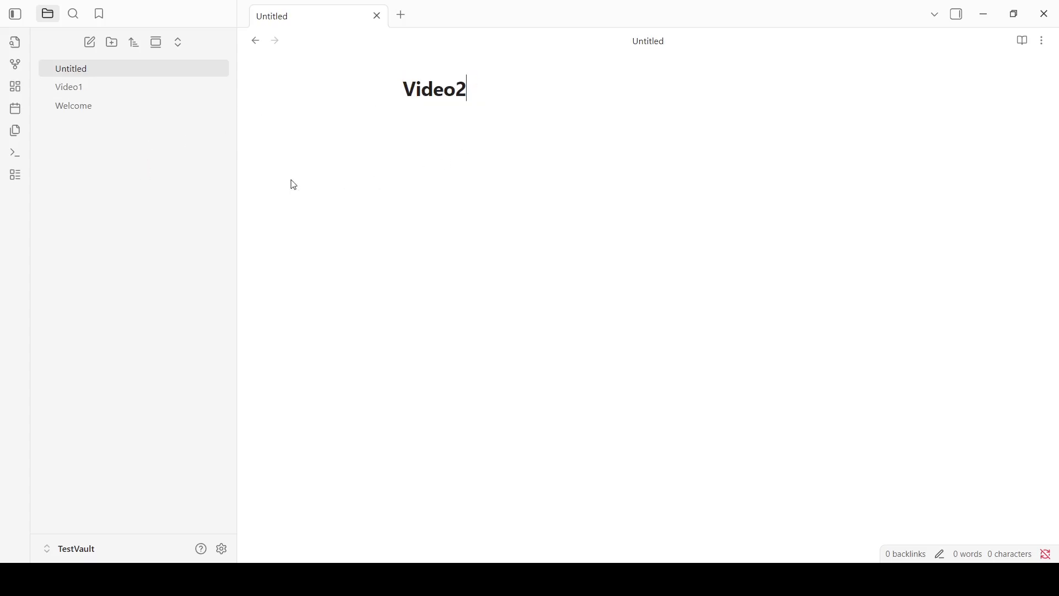
pyautogui.press('Return')
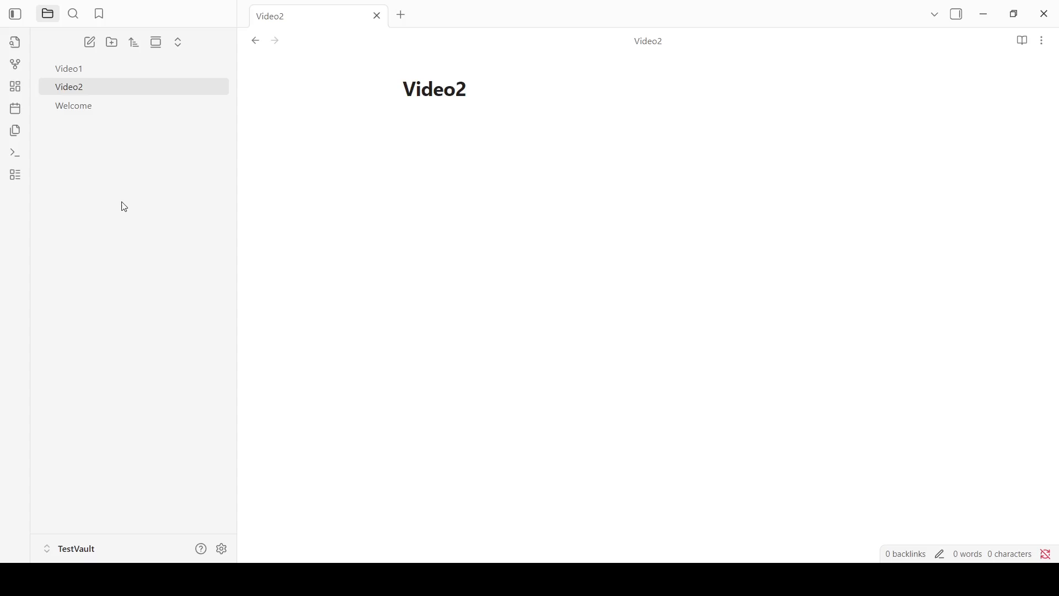
# Create two more notes in the vault named Video3 and Video4.
pyautogui.click(126, 66)
pyautogui.rightClick(119, 157)
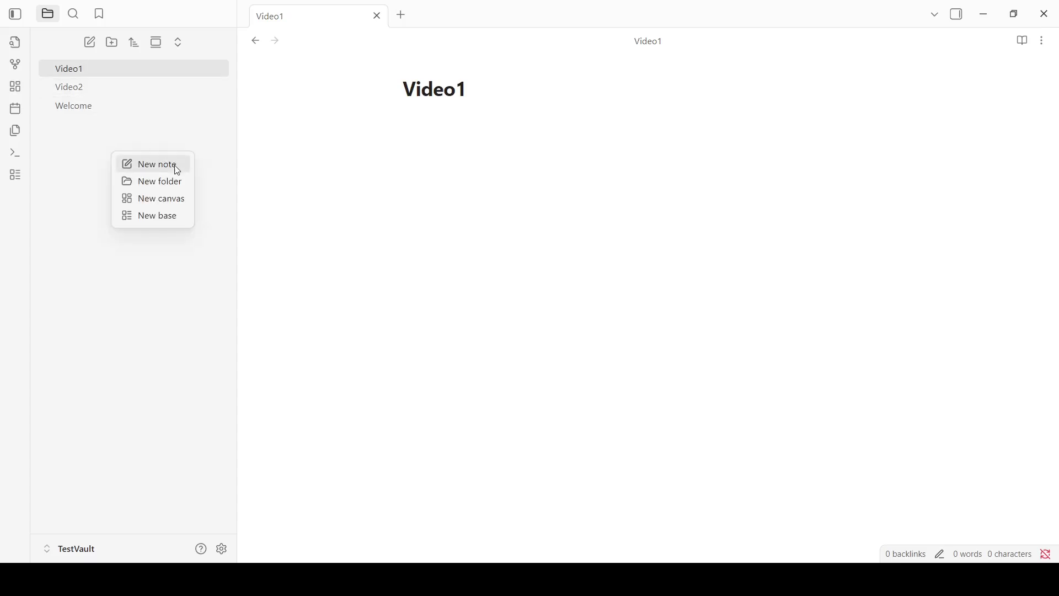
pyautogui.click(175, 165)
pyautogui.write('Video')
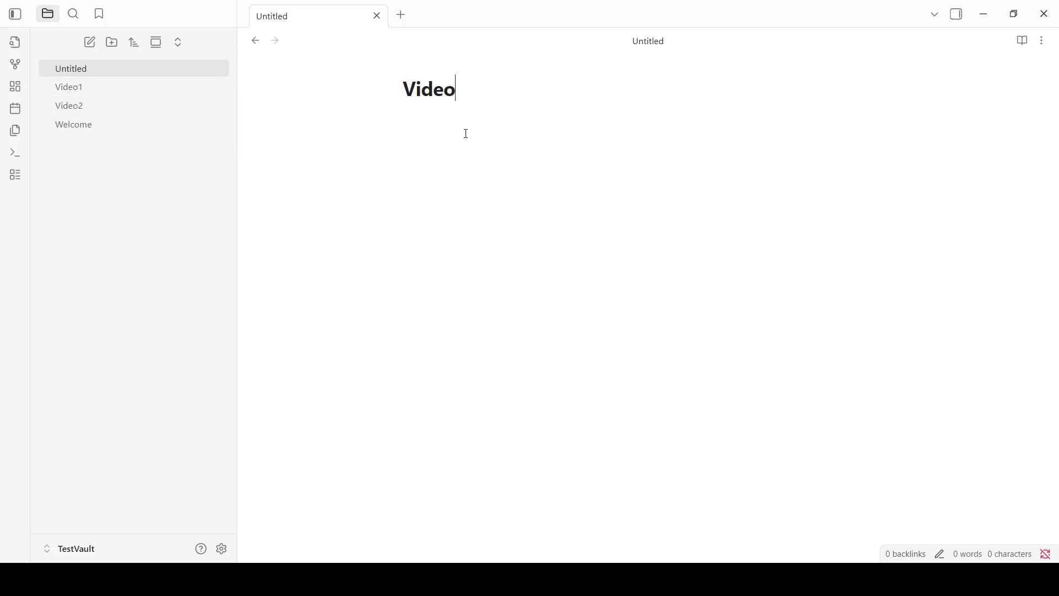
pyautogui.write('3')
pyautogui.press('Return')
pyautogui.rightClick(75, 185)
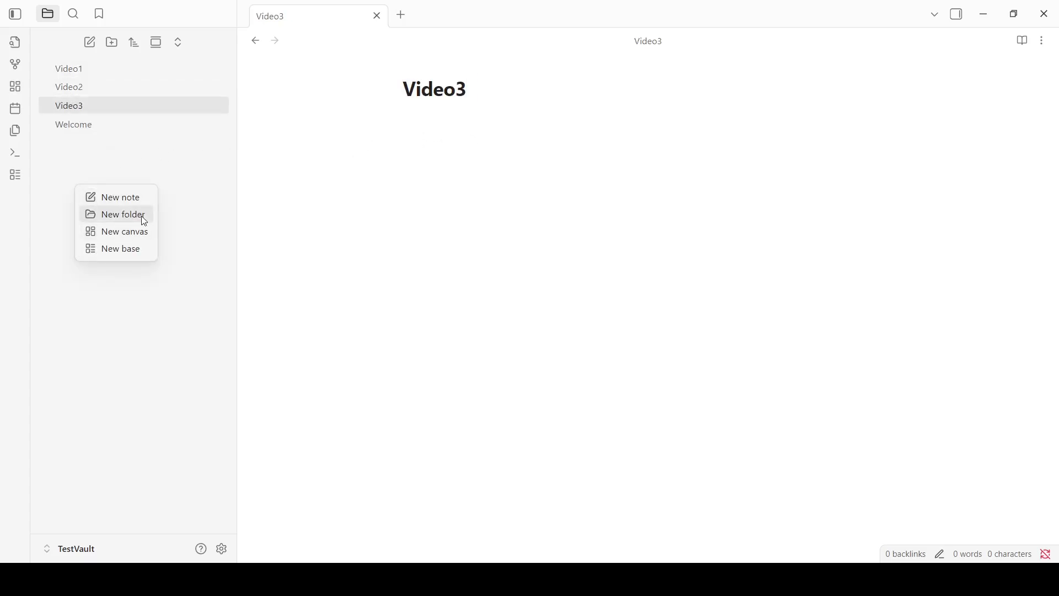
pyautogui.click(139, 197)
pyautogui.write('Video')
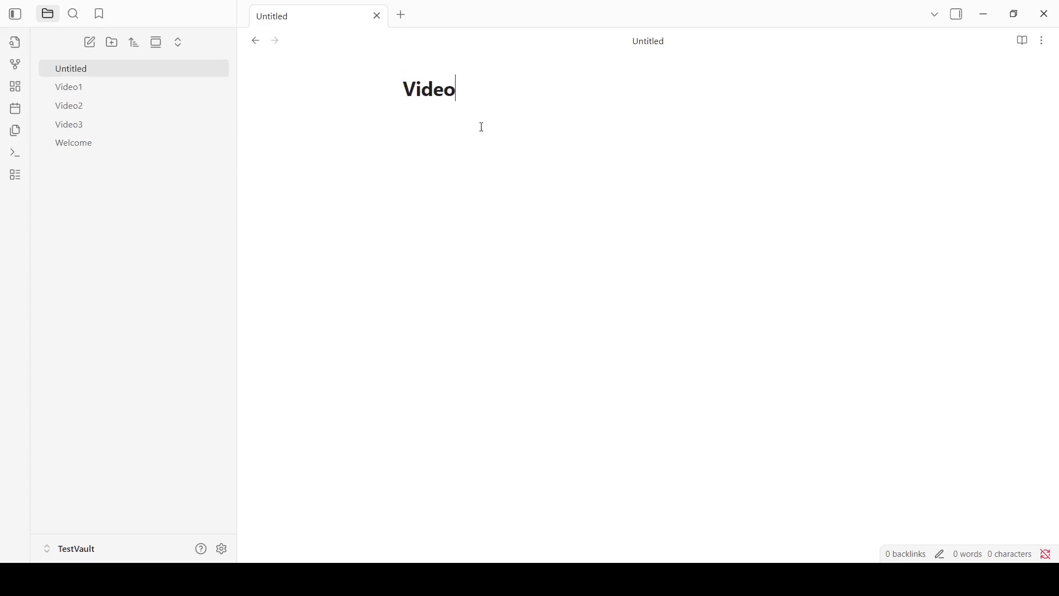
pyautogui.write('4')
pyautogui.press('Return')
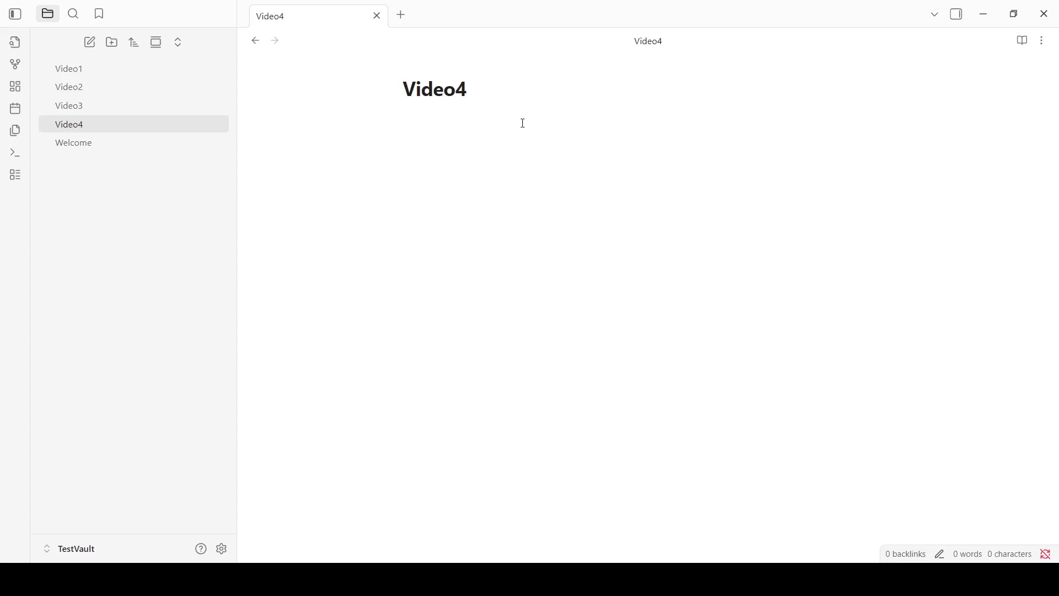
# Add a Director property to Video4 with the link [[FirstDirector]], and create the linked note from it.
pyautogui.write('---')
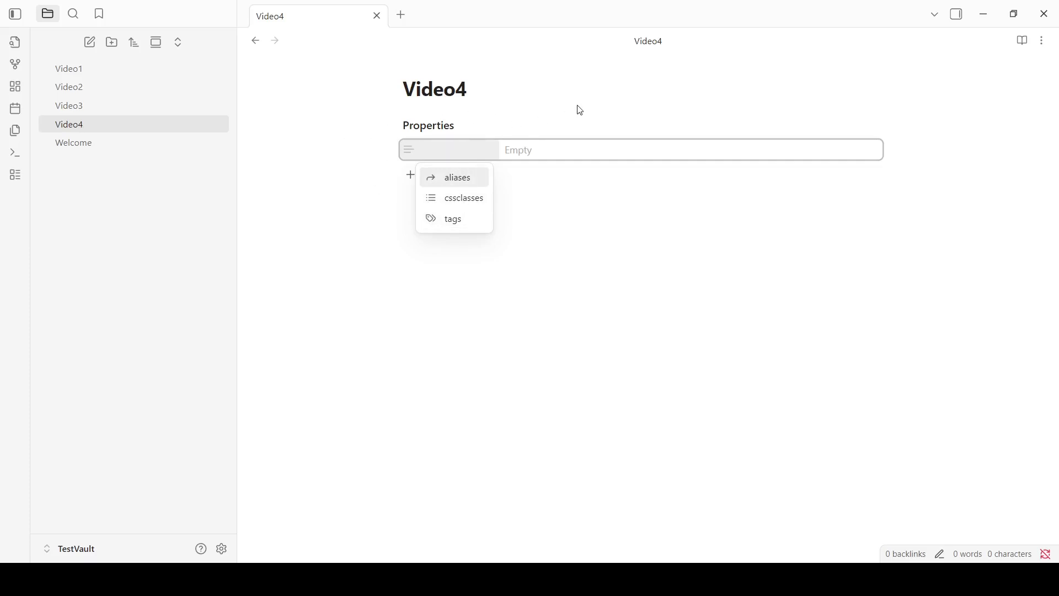
pyautogui.write('Director')
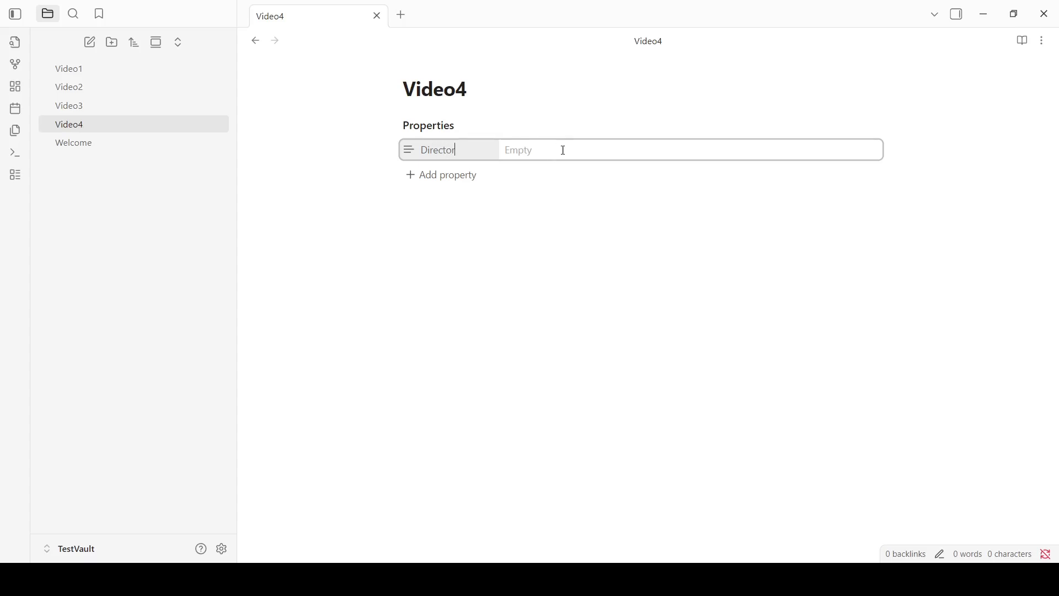
pyautogui.press('Return')
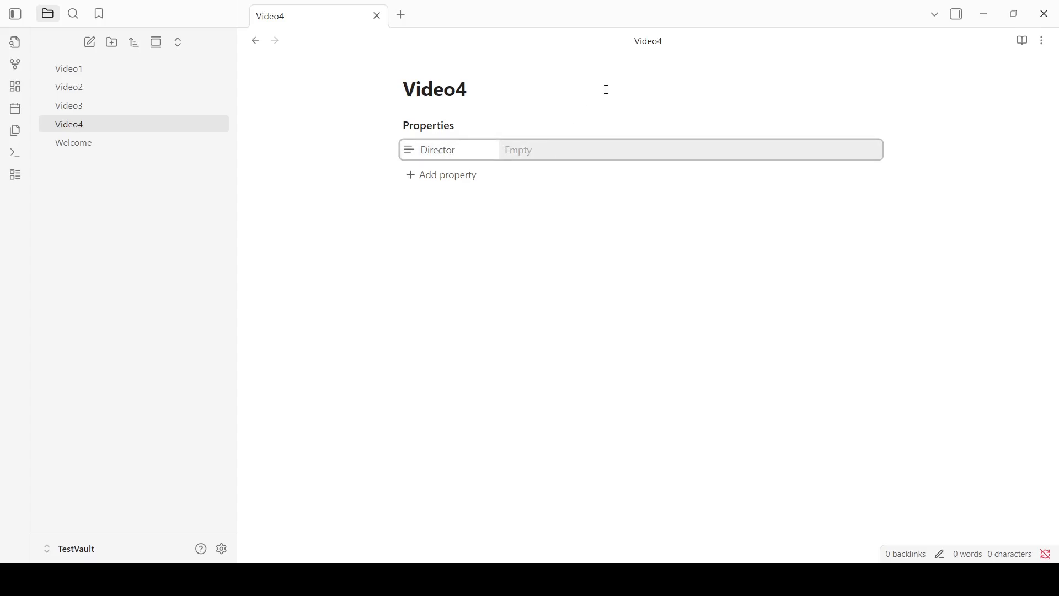
pyautogui.write('[[')
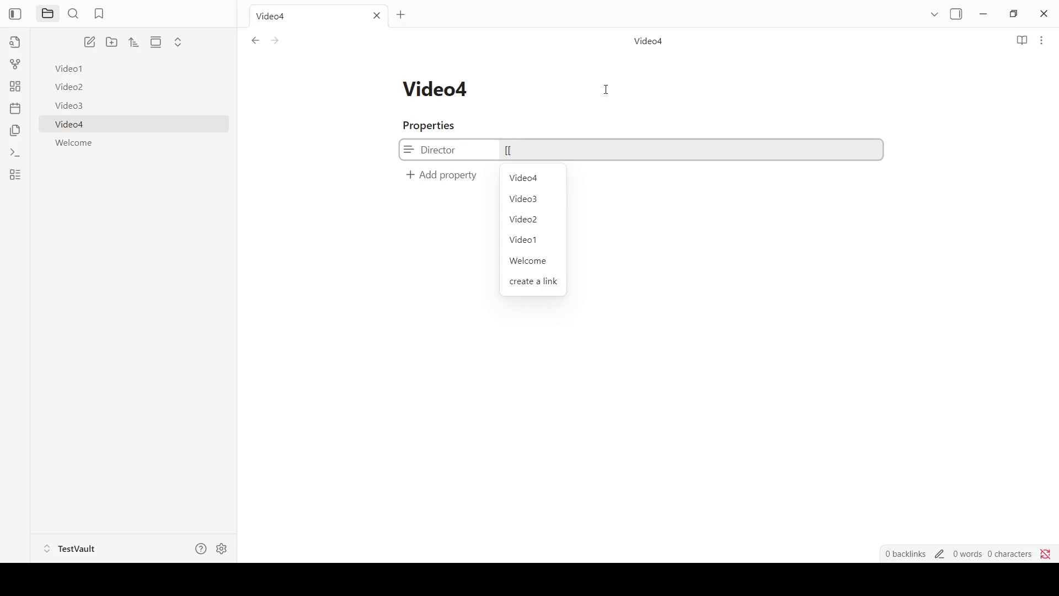
pyautogui.write('FirstDirec')
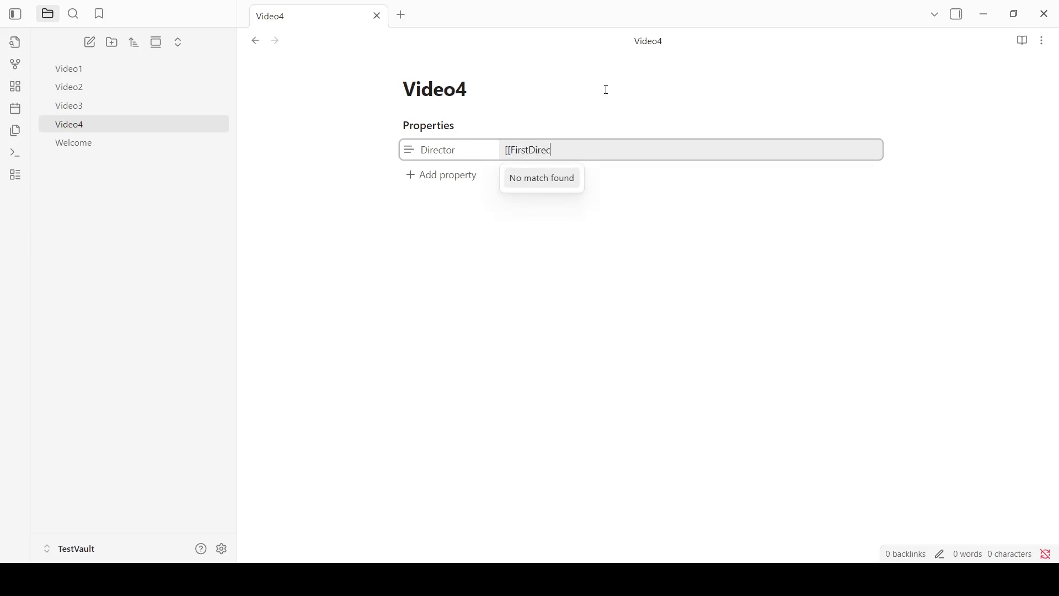
pyautogui.write('tor]]')
pyautogui.click(564, 224)
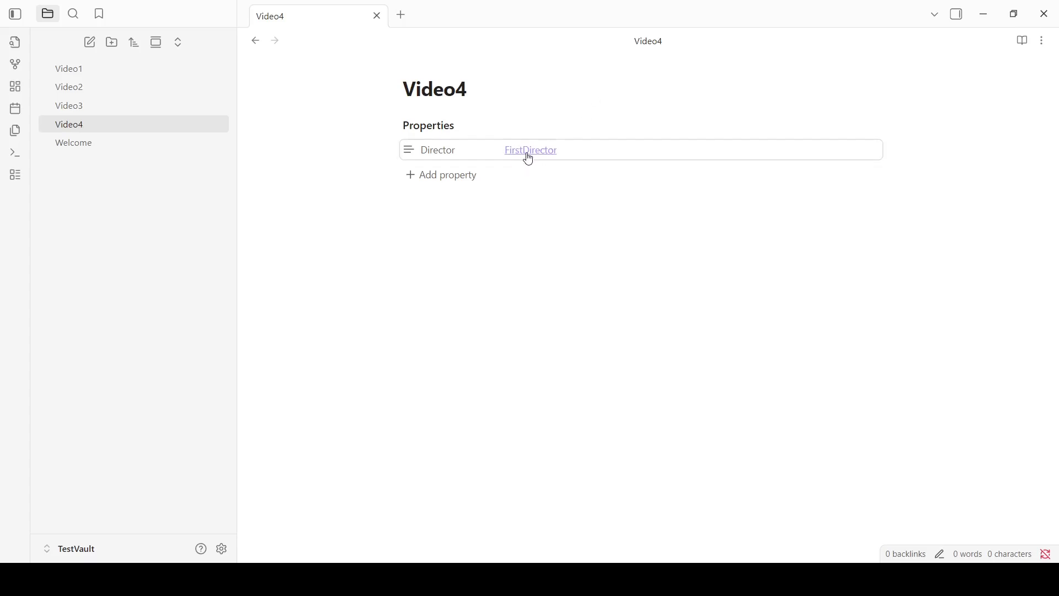
pyautogui.click(529, 158)
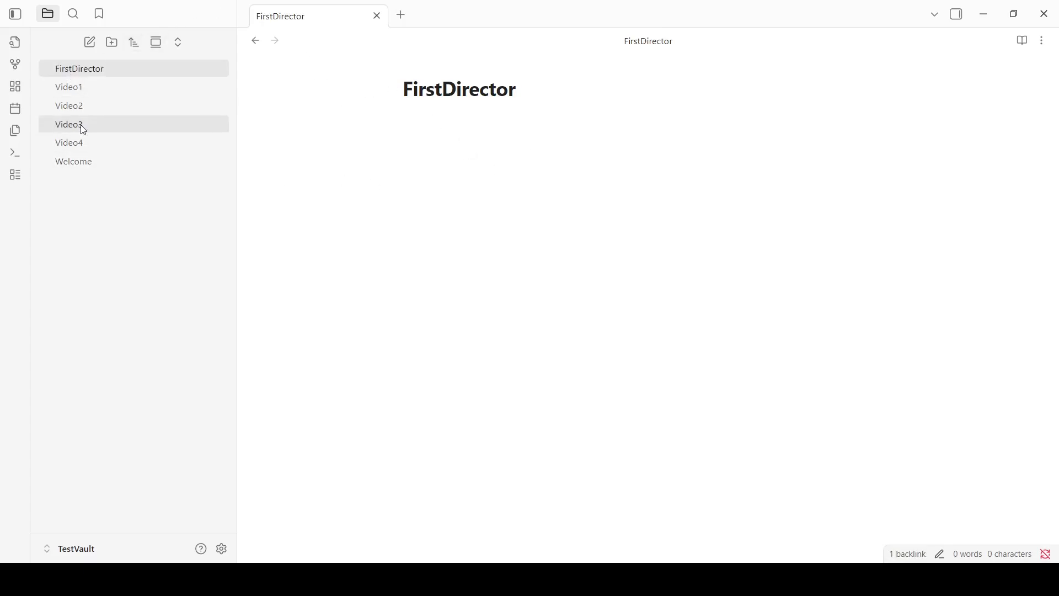
# Add the Director property to the Video3 note and set it to the FirstDirector link.
pyautogui.click(83, 129)
pyautogui.click(93, 141)
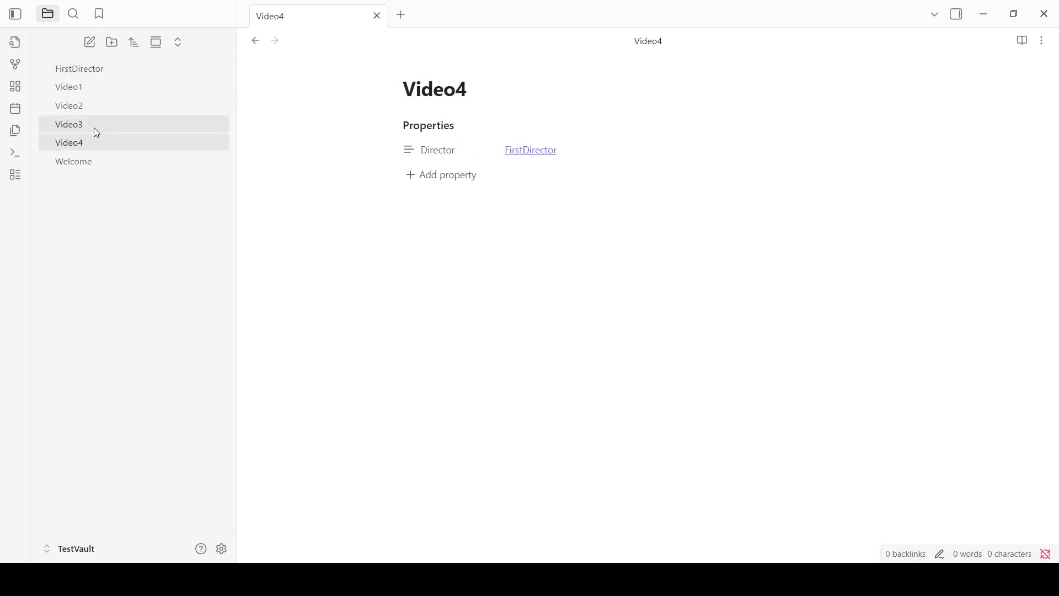
pyautogui.click(95, 131)
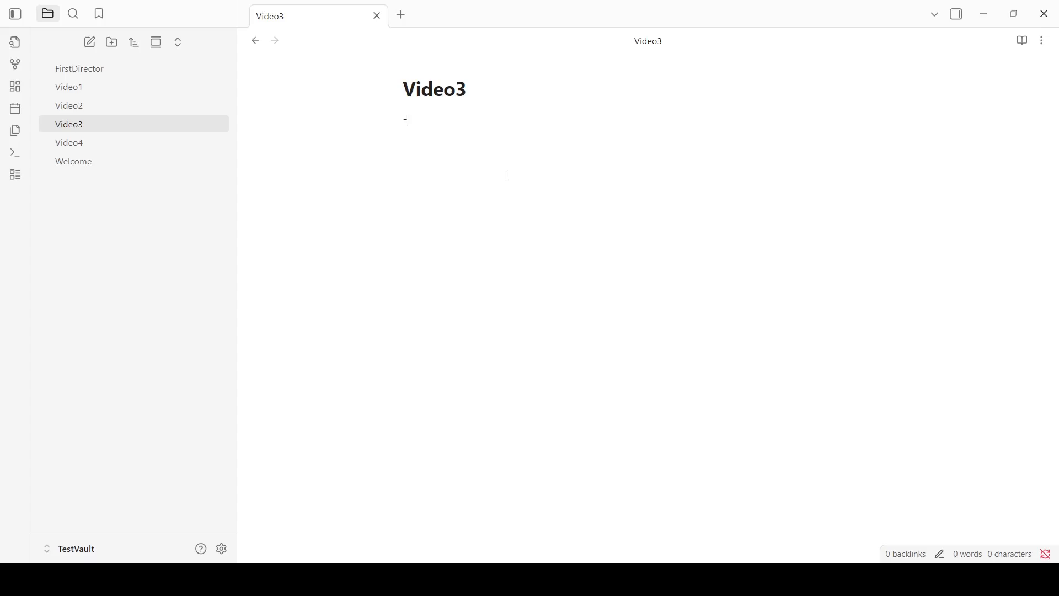
pyautogui.hotkey('ctrl', ';')
pyautogui.press('Up')
pyautogui.press('Return')
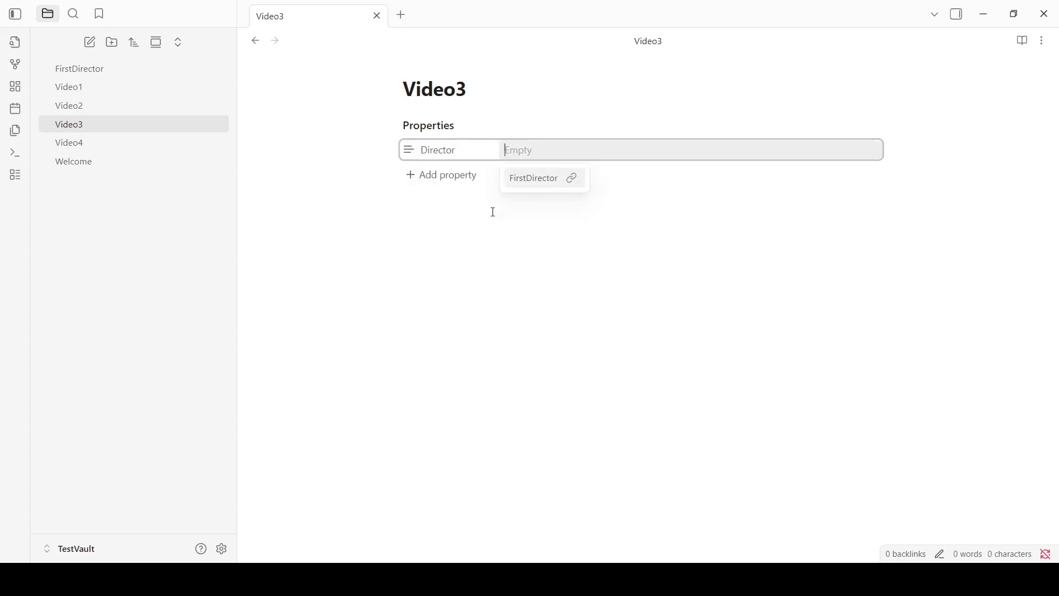
pyautogui.click(549, 177)
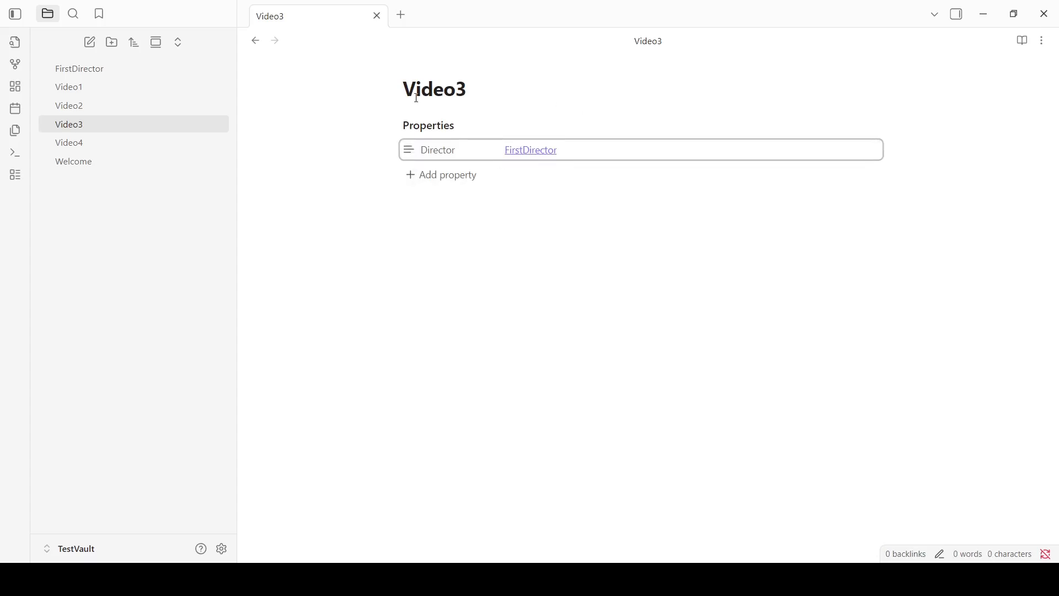
# Add the Director property to Video1 with the link [[SecondDirector]], and create the linked note from it.
pyautogui.click(108, 94)
pyautogui.hotkey('ctrl', ';')
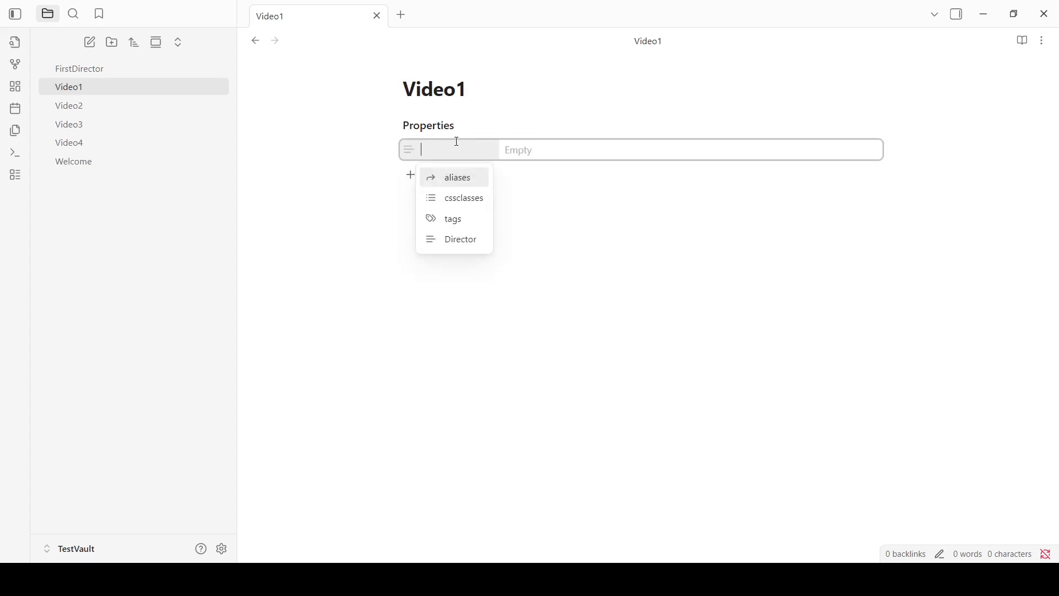
pyautogui.press('Up')
pyautogui.press('Return')
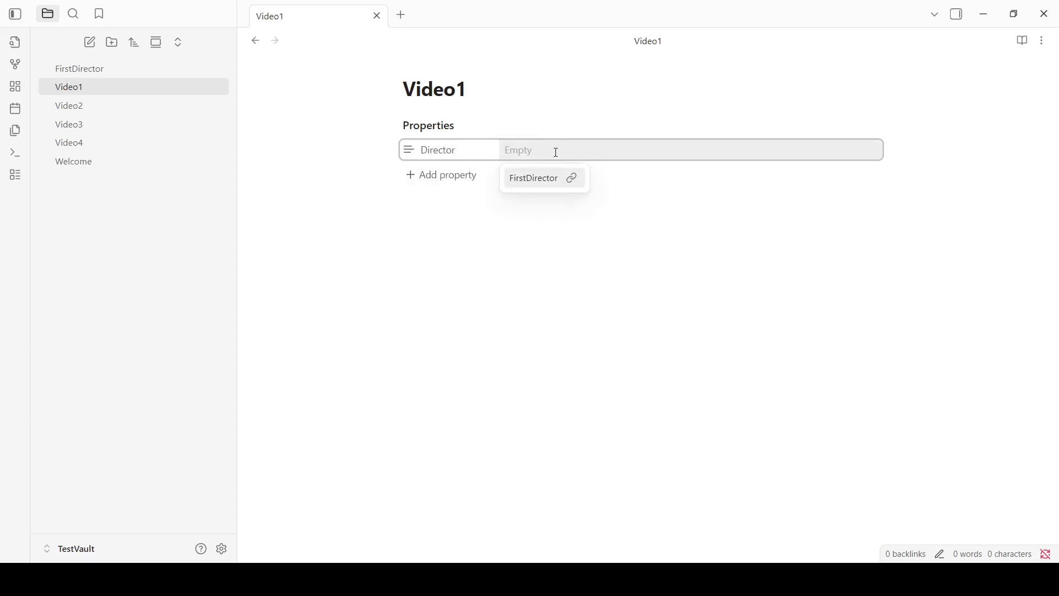
pyautogui.write('[')
pyautogui.press('BackSpace')
pyautogui.write('[[Sec')
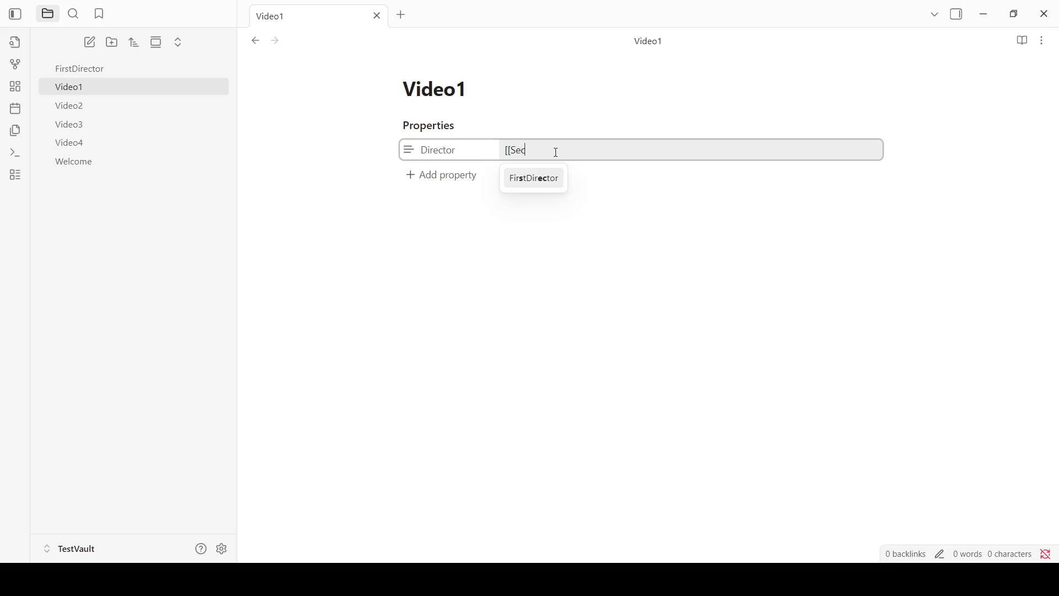
pyautogui.write('ondDirector]]')
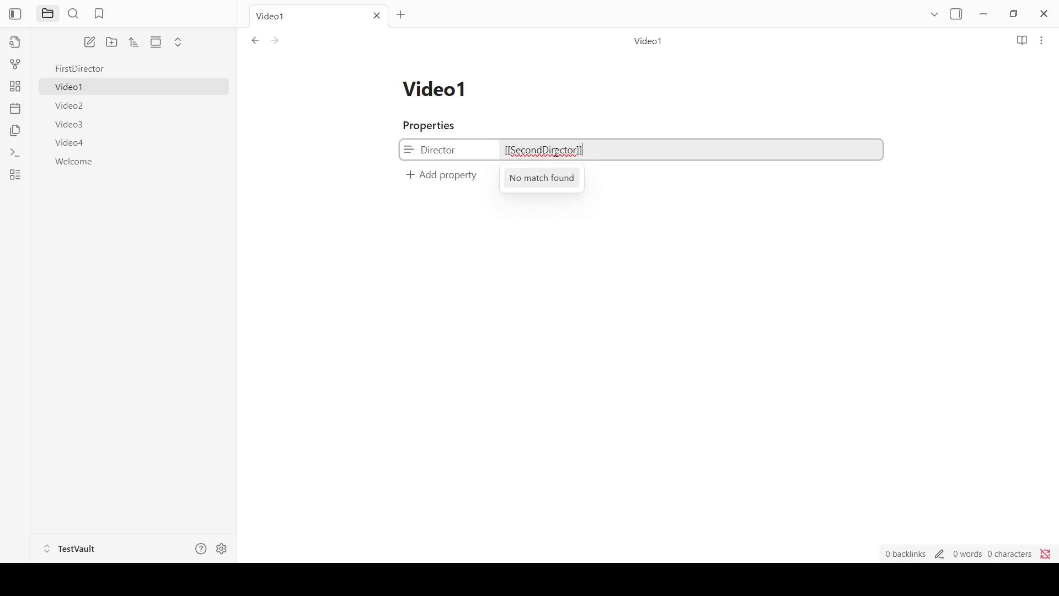
pyautogui.click(590, 263)
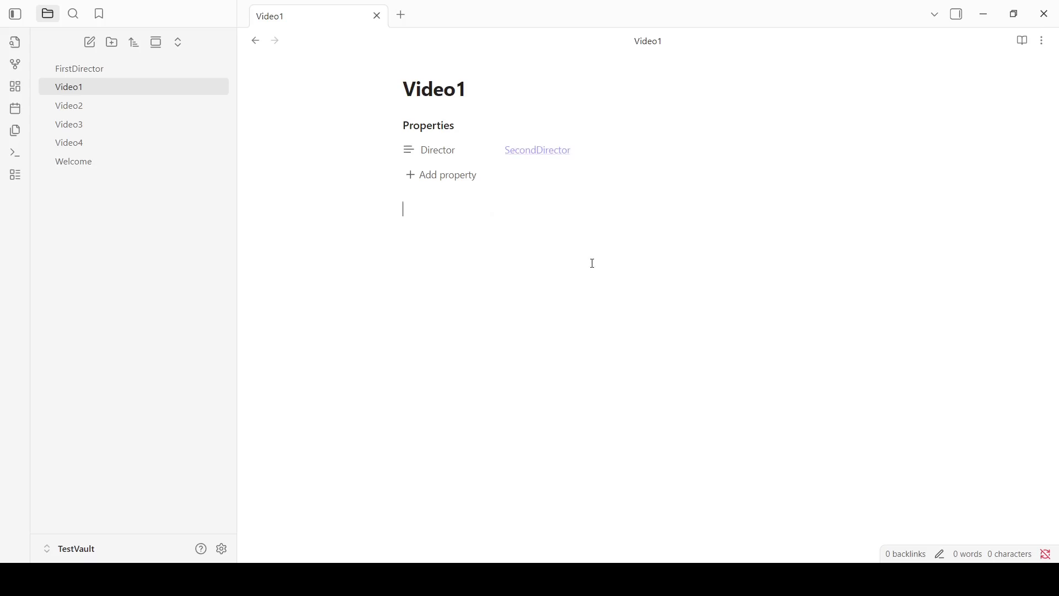
pyautogui.click(542, 151)
# Add the Director property to the Video2 note and set it to the SecondDirector link.
pyautogui.click(102, 128)
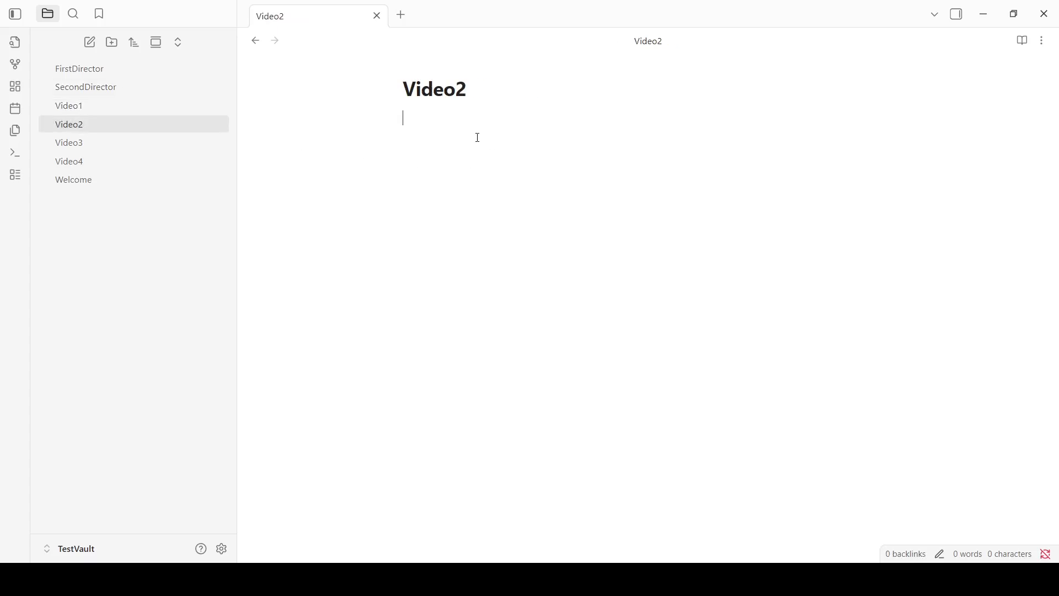
pyautogui.hotkey('ctrl', ';')
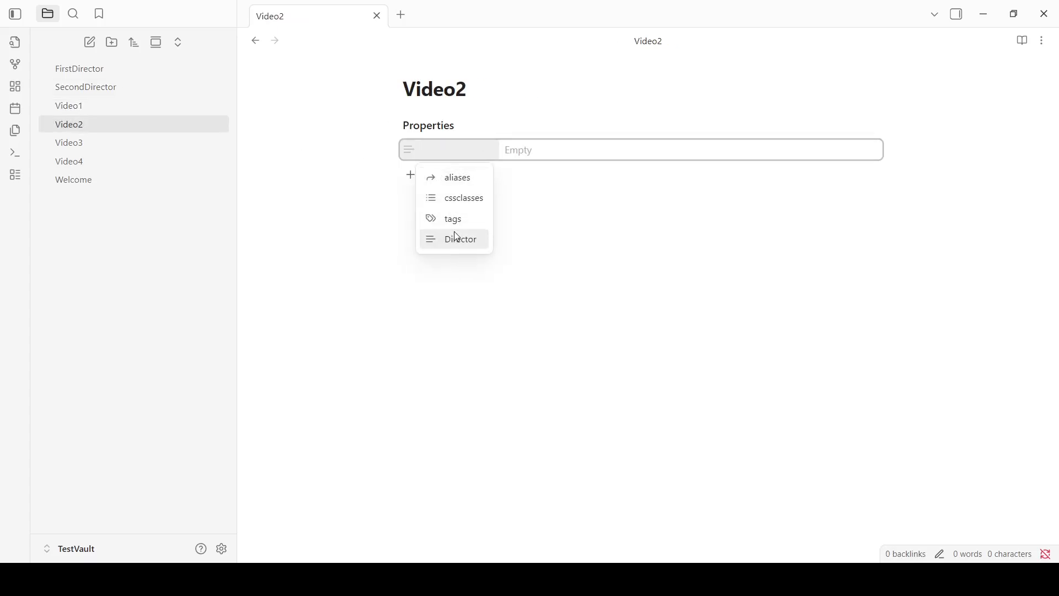
pyautogui.click(456, 237)
pyautogui.click(540, 200)
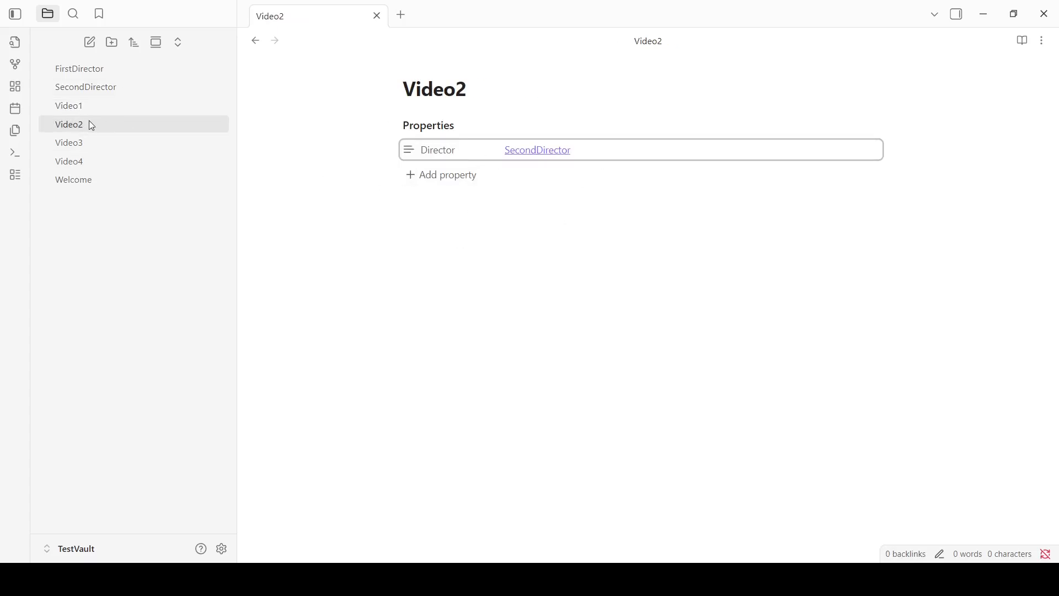
# Add a Release Date property to the Video4 note with the value 2025-02-24.
pyautogui.click(82, 105)
pyautogui.click(70, 123)
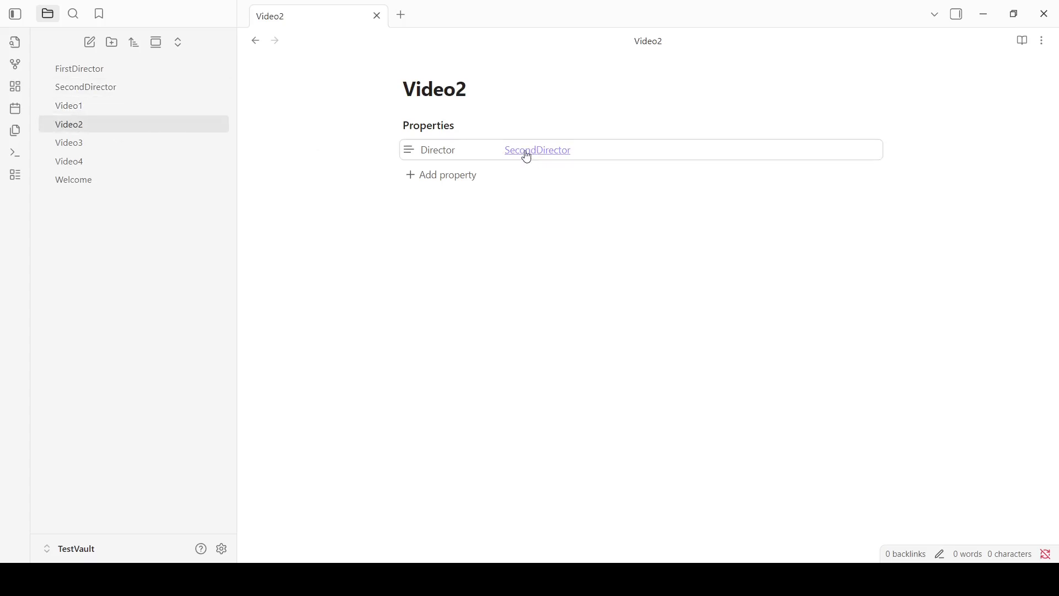
pyautogui.click(80, 145)
pyautogui.click(74, 160)
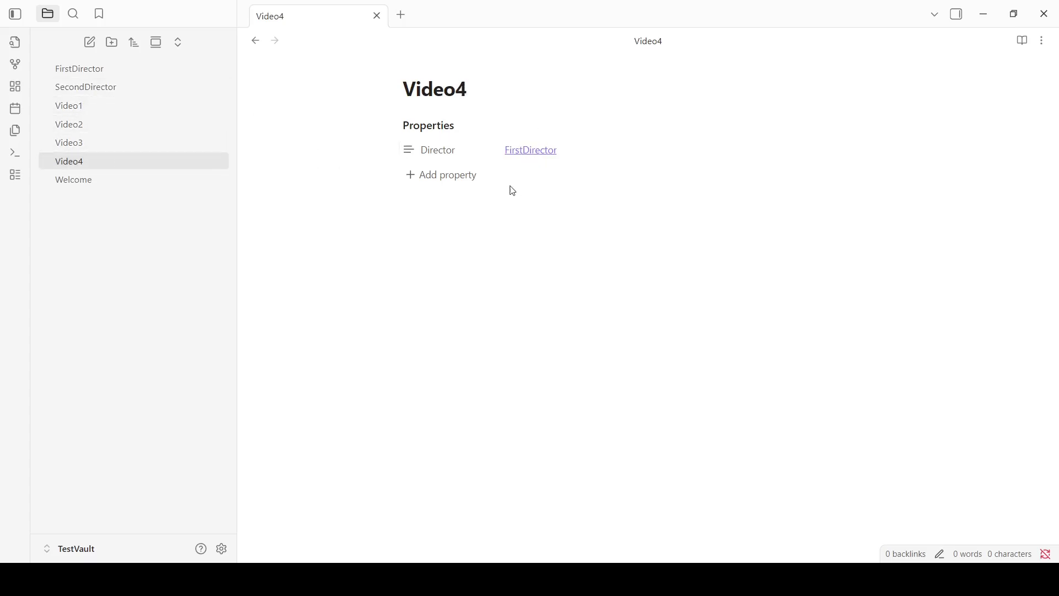
pyautogui.click(459, 177)
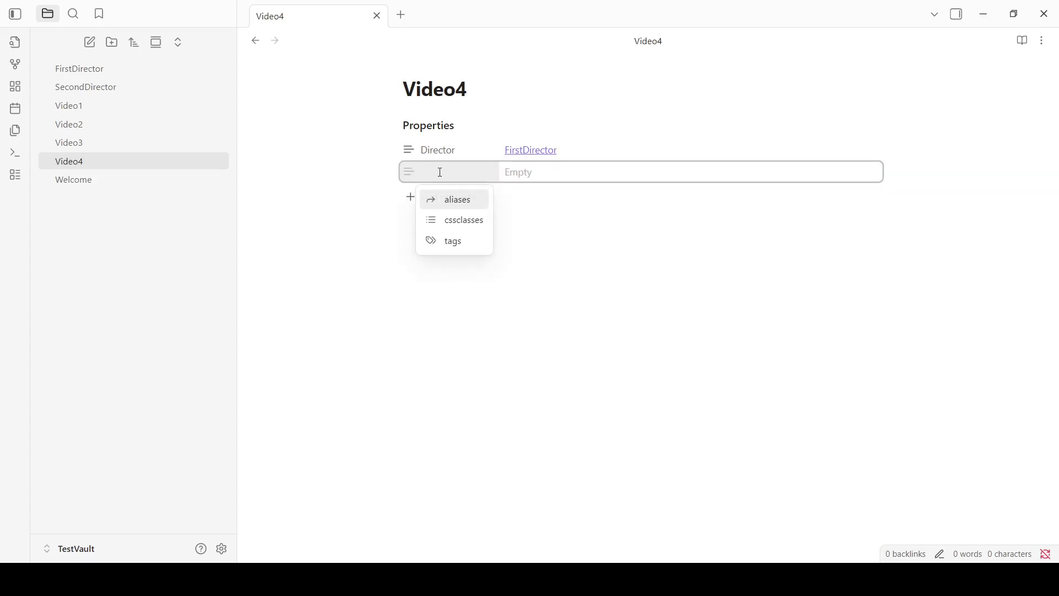
pyautogui.write('Re')
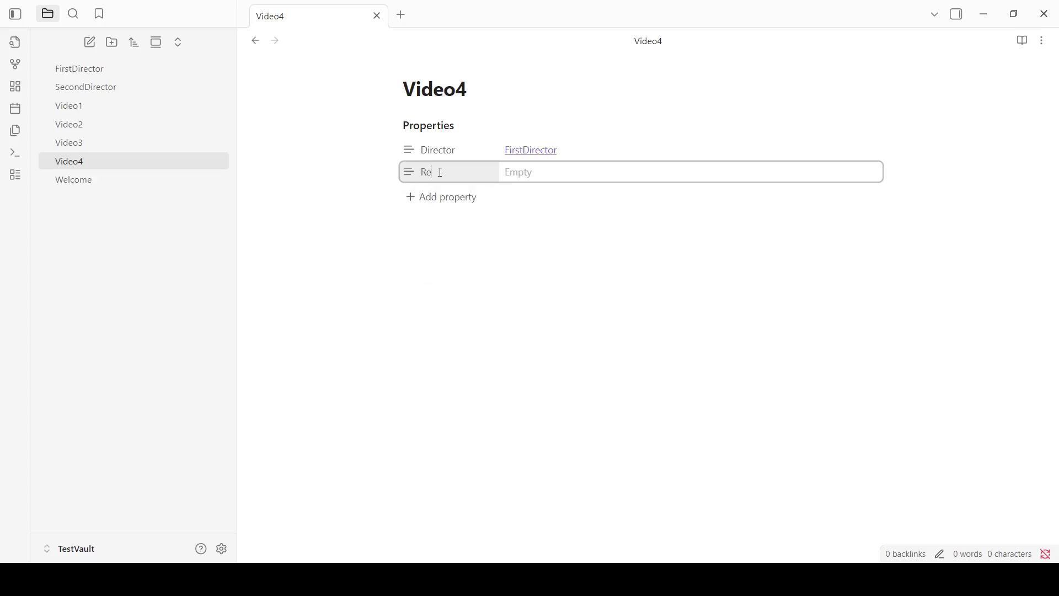
pyautogui.write('lease Date')
pyautogui.press('Tab')
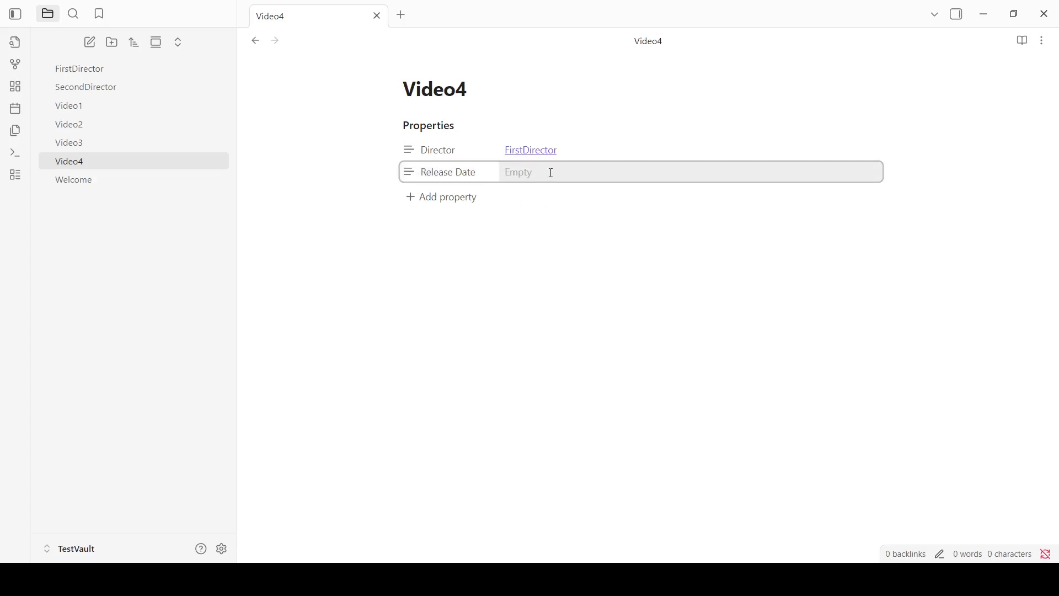
pyautogui.write('2025-02-24')
pyautogui.press('Return')
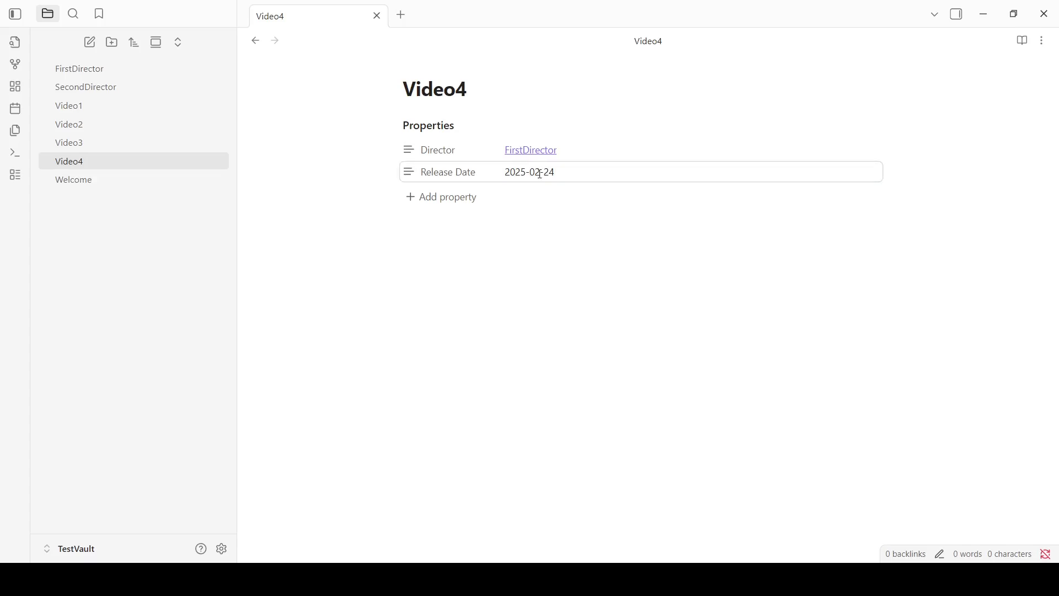
# Convert Video4's Release Date property from text to the date type, keeping its value.
pyautogui.click(542, 173)
pyautogui.press('Return')
pyautogui.click(575, 171)
pyautogui.click(439, 172)
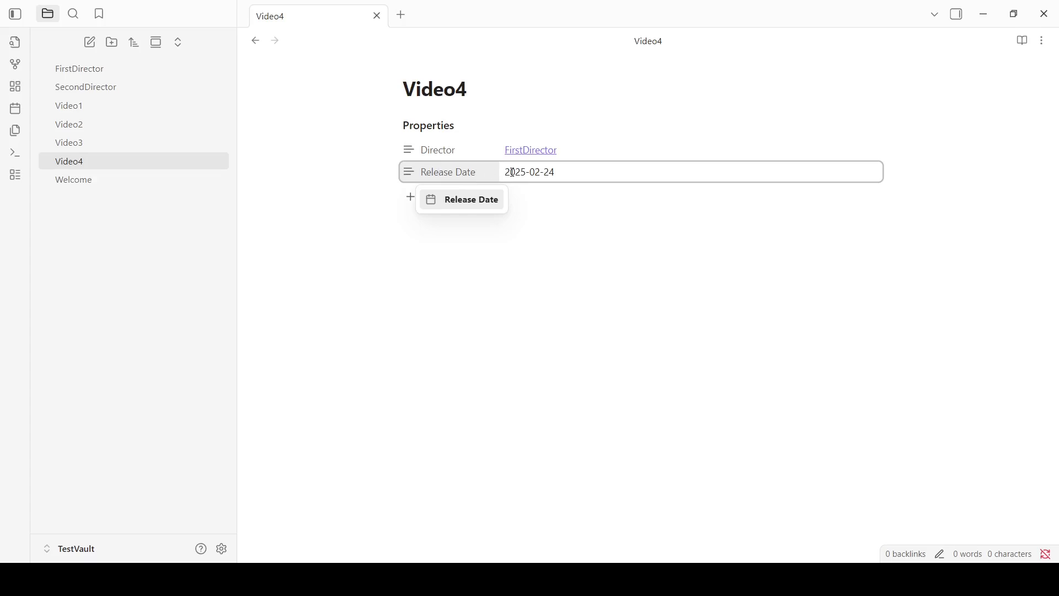
pyautogui.click(435, 207)
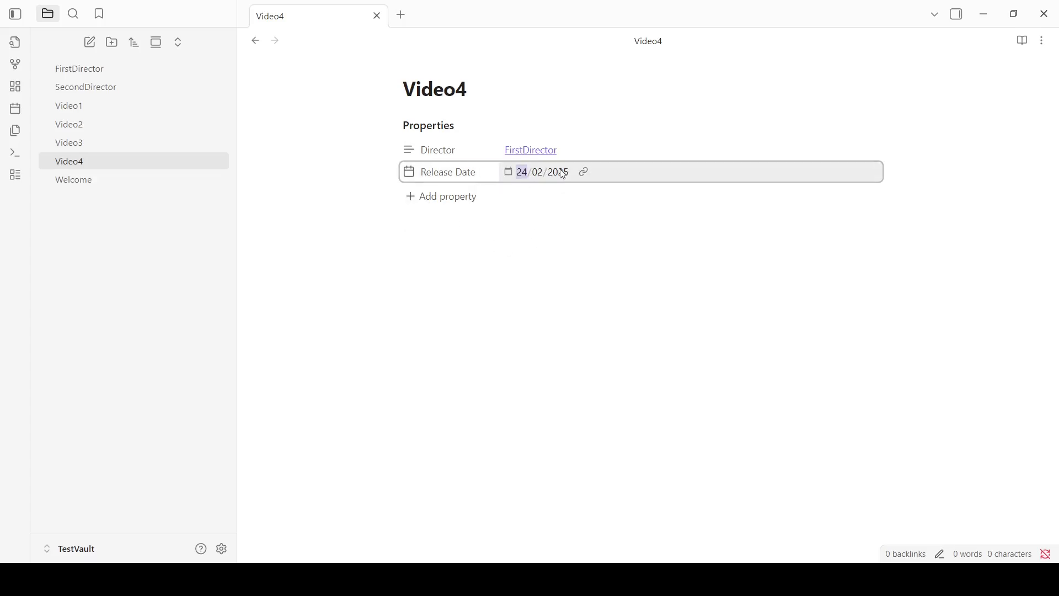
pyautogui.click(480, 251)
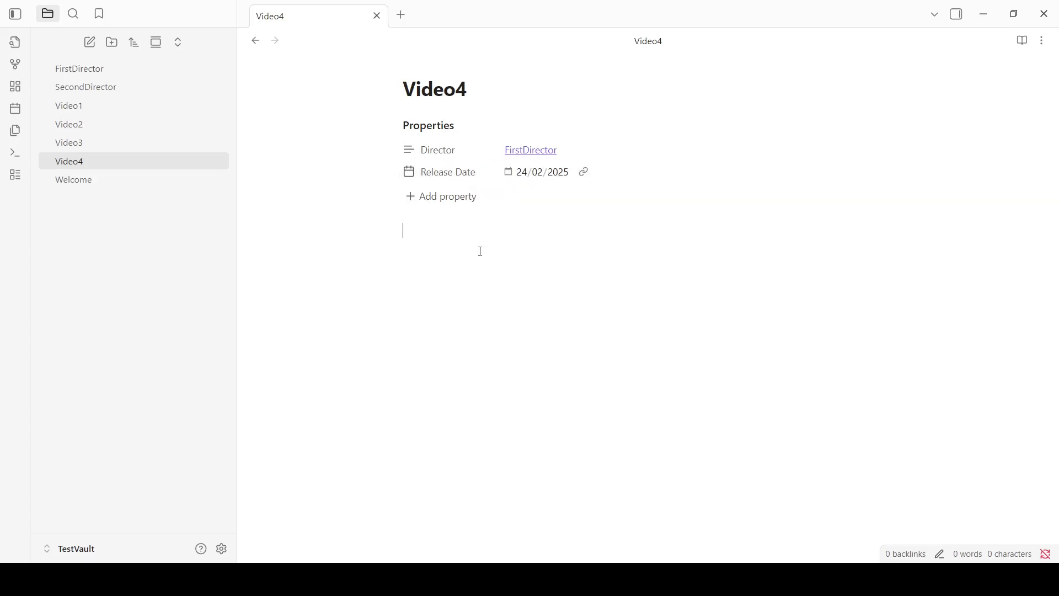
# Open the SecondDirector note through Video1's Director link and add the text "Video:" to it.
pyautogui.click(74, 141)
pyautogui.click(107, 123)
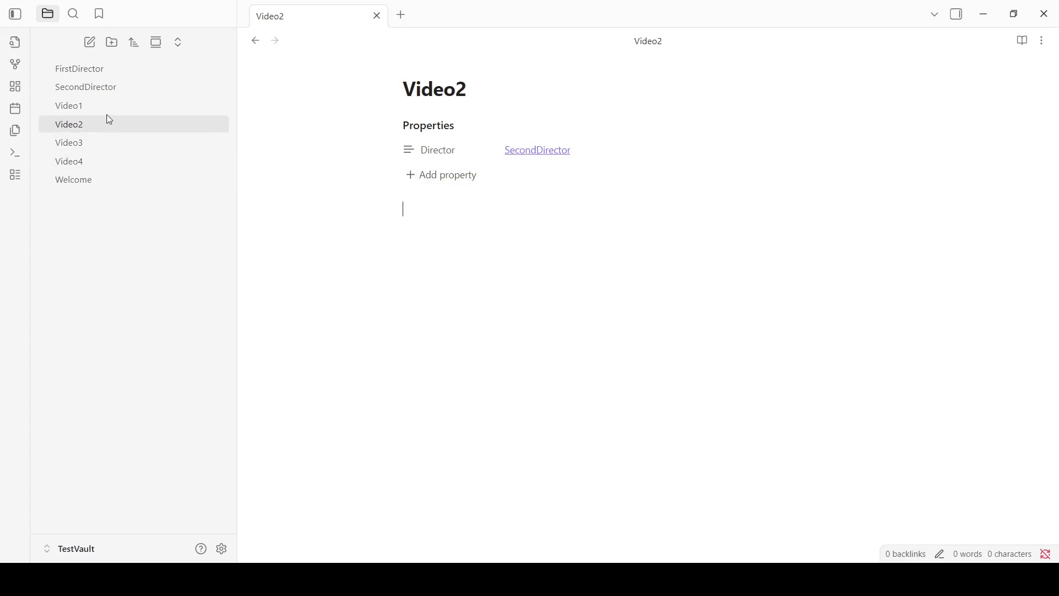
pyautogui.click(105, 105)
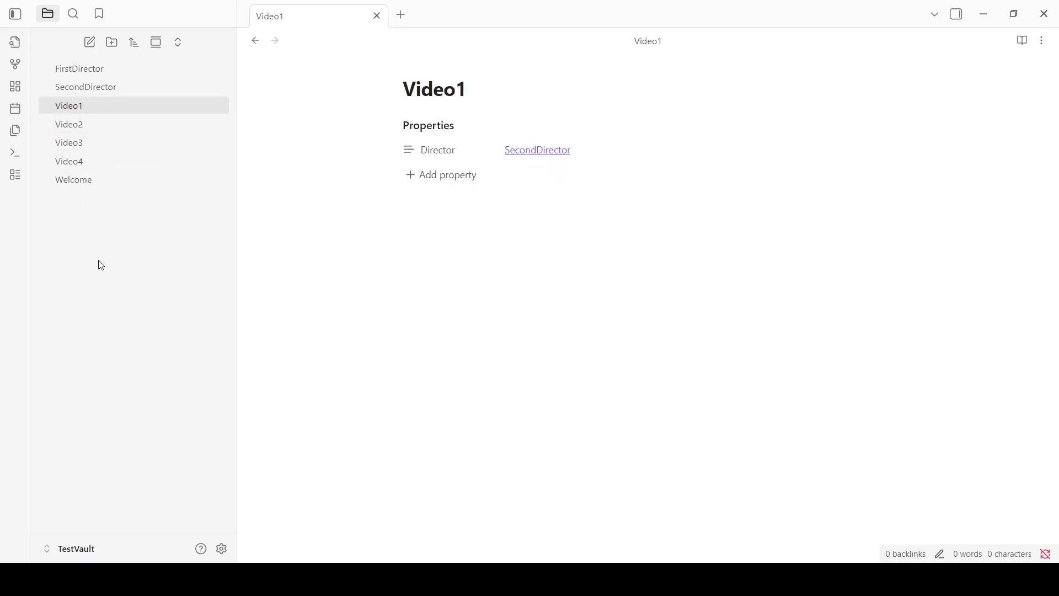
pyautogui.click(92, 72)
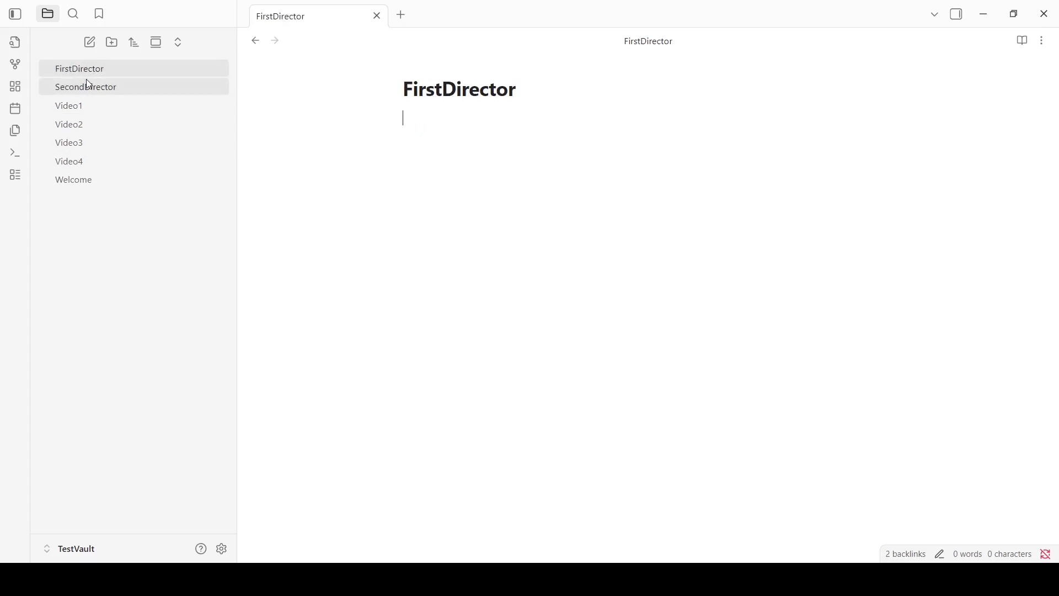
pyautogui.click(67, 105)
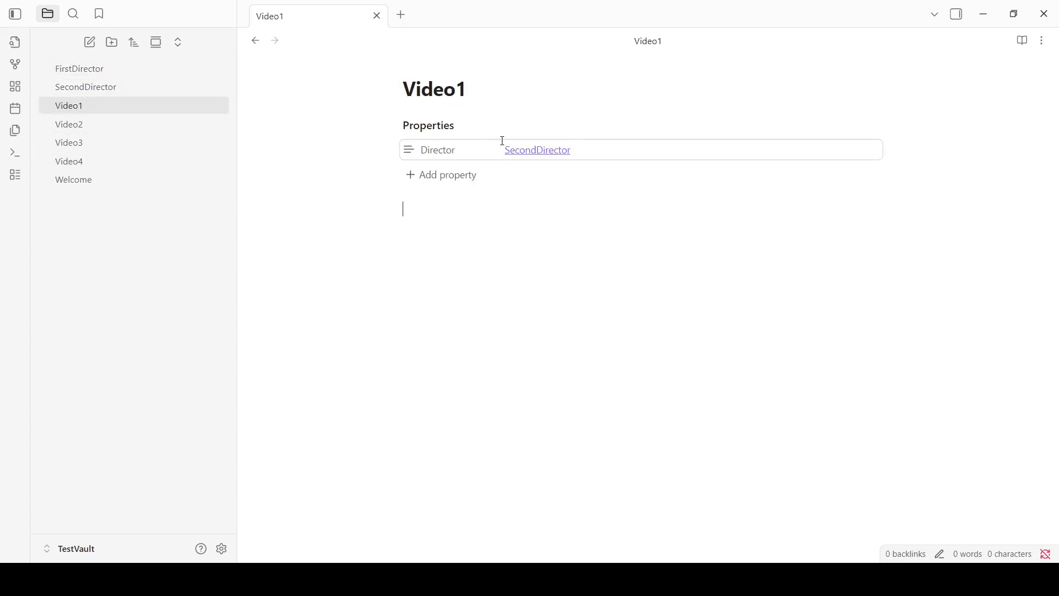
pyautogui.click(540, 151)
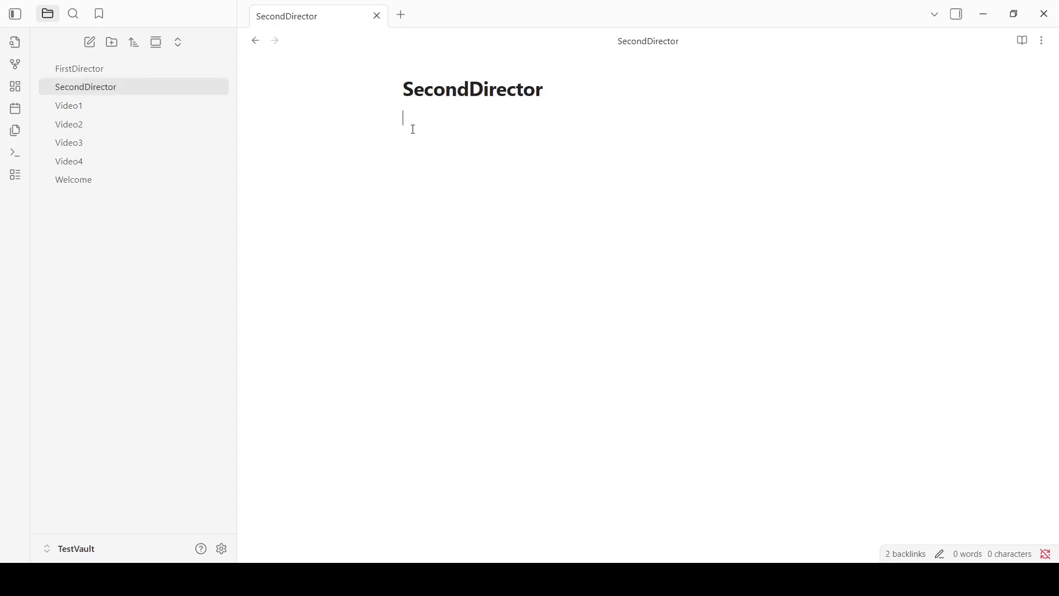
pyautogui.write('Video')
# Delete the Welcome note from the vault.
pyautogui.rightClick(81, 188)
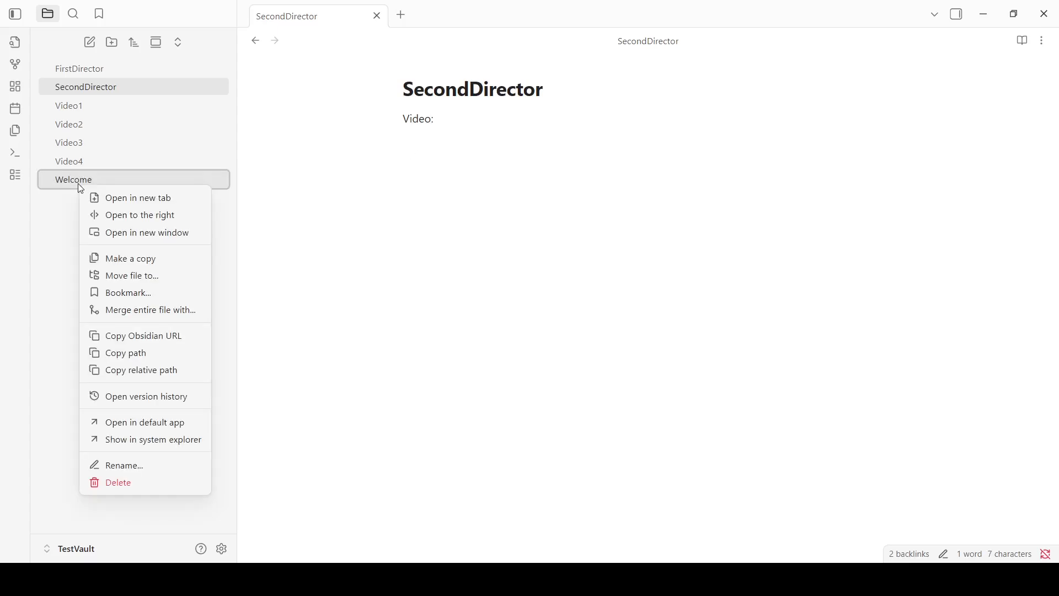
pyautogui.click(140, 481)
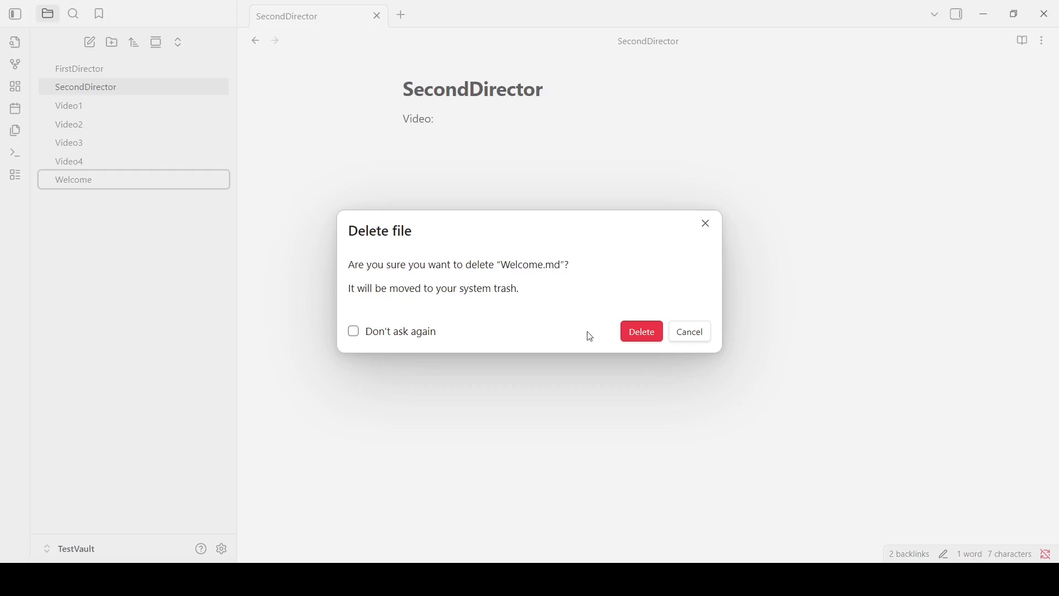
pyautogui.press('Return')
# Create a new base and set its view filter to the Director property with the "is not" operator.
pyautogui.rightClick(82, 216)
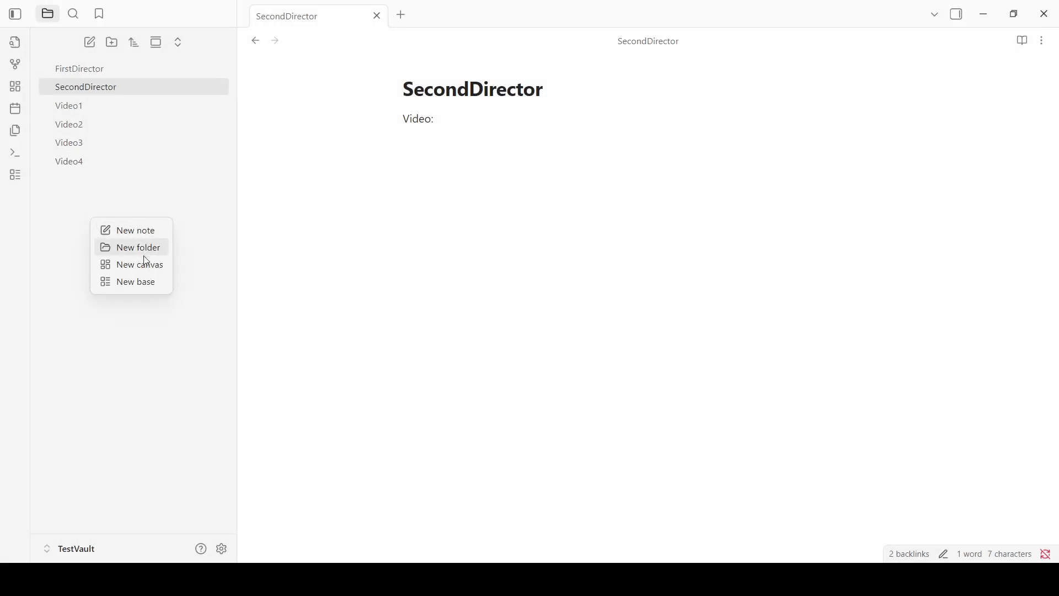
pyautogui.click(133, 282)
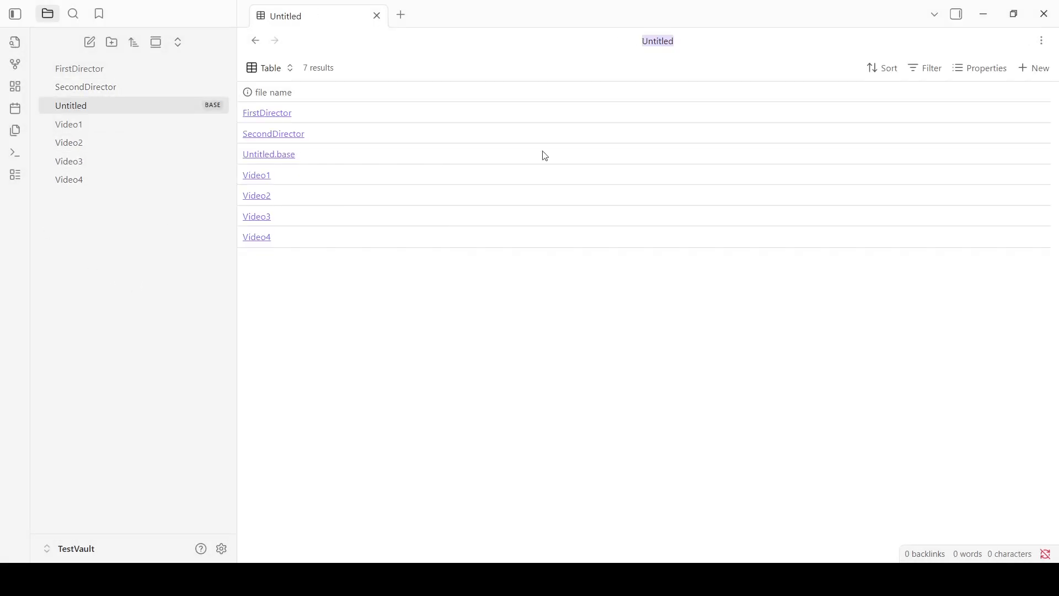
pyautogui.click(922, 69)
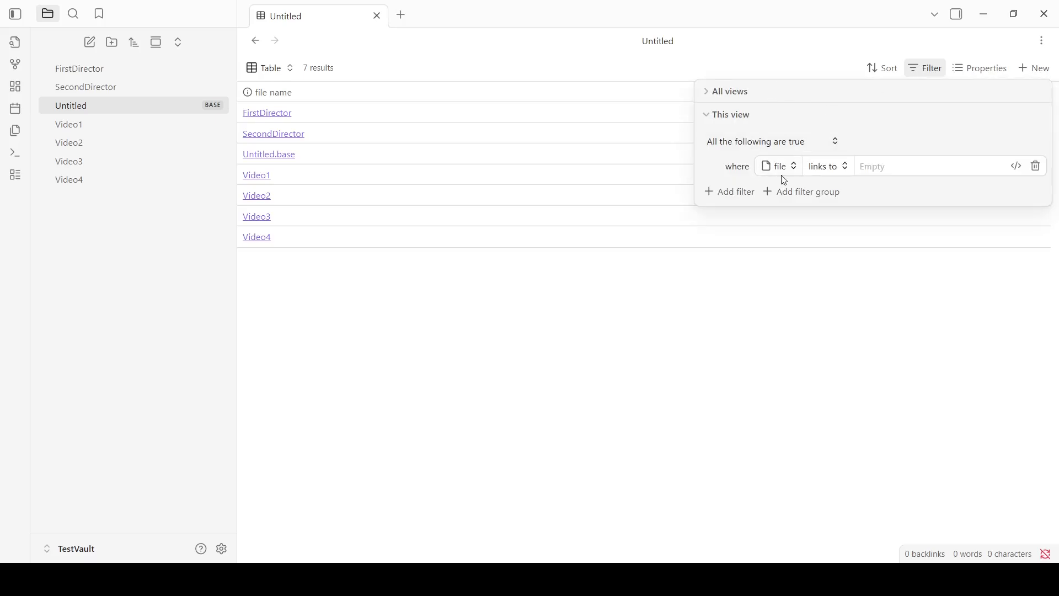
pyautogui.click(794, 167)
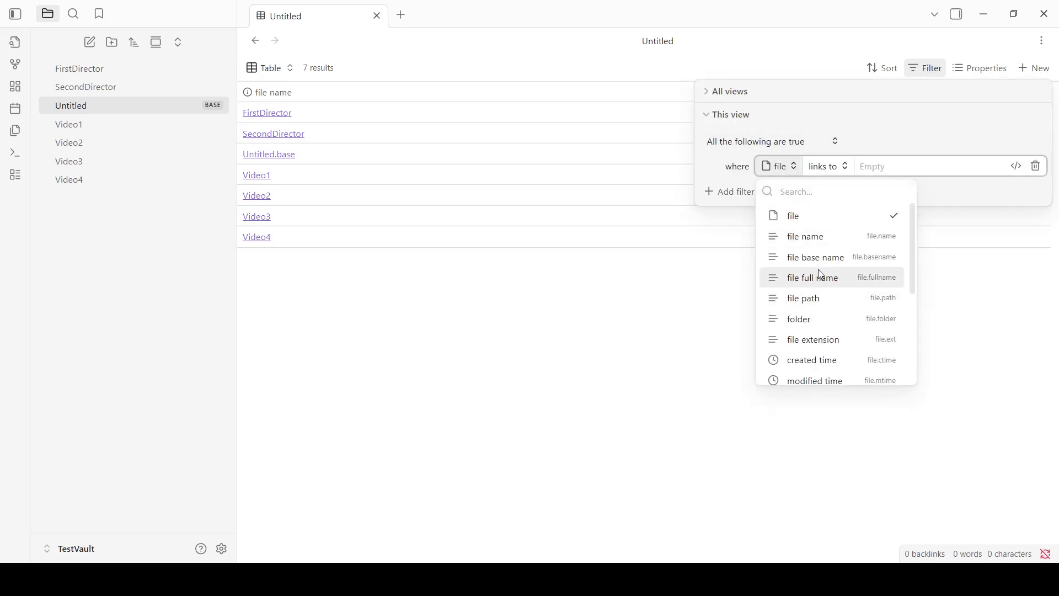
pyautogui.write('d')
pyautogui.click(804, 216)
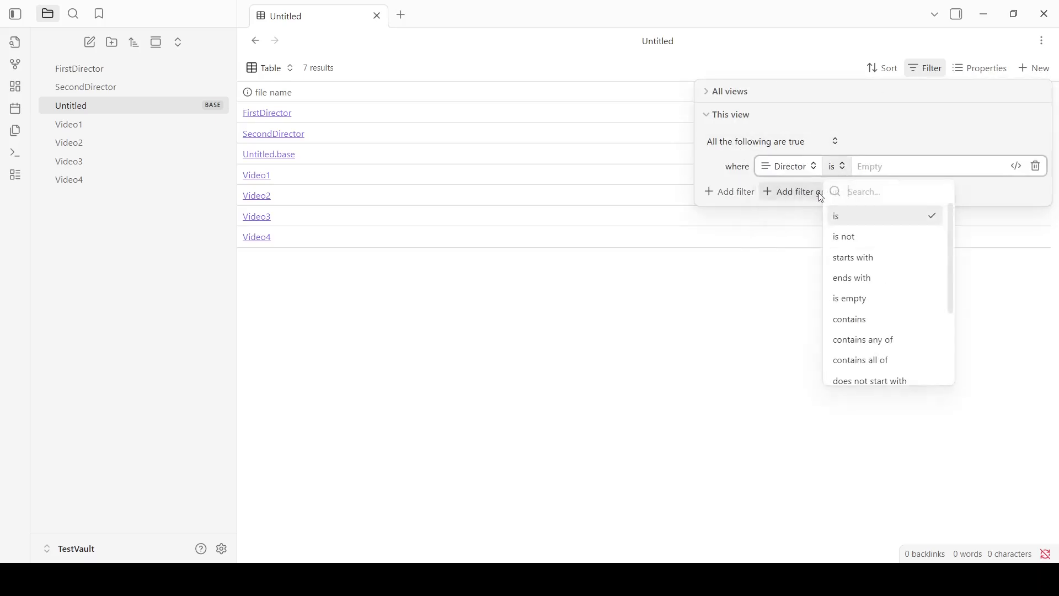
pyautogui.click(863, 239)
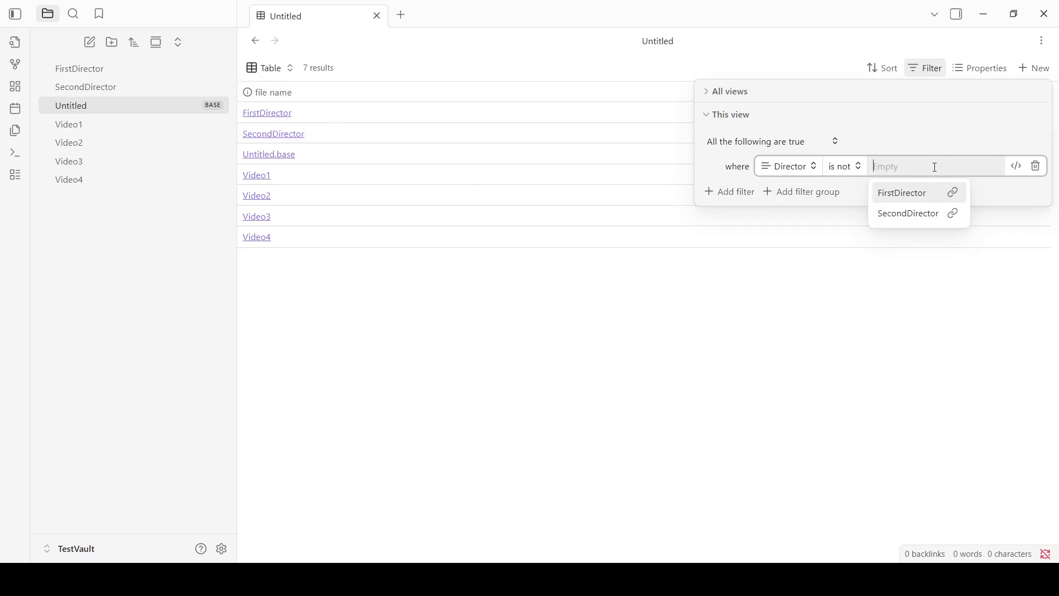
pyautogui.click(722, 352)
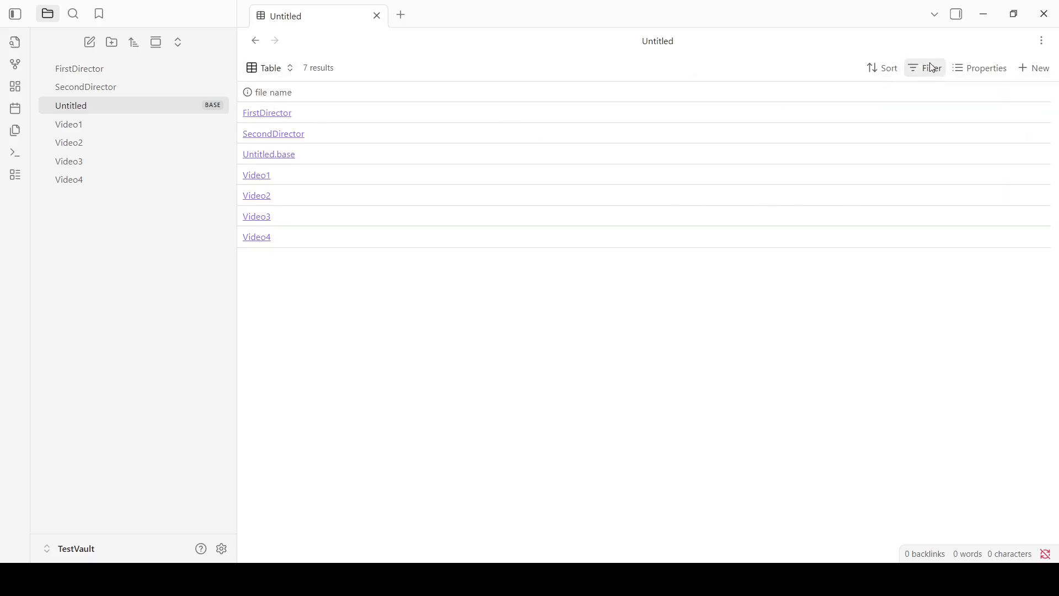
# Set the comparison value of the base's Director "is not" filter to "".
pyautogui.click(914, 71)
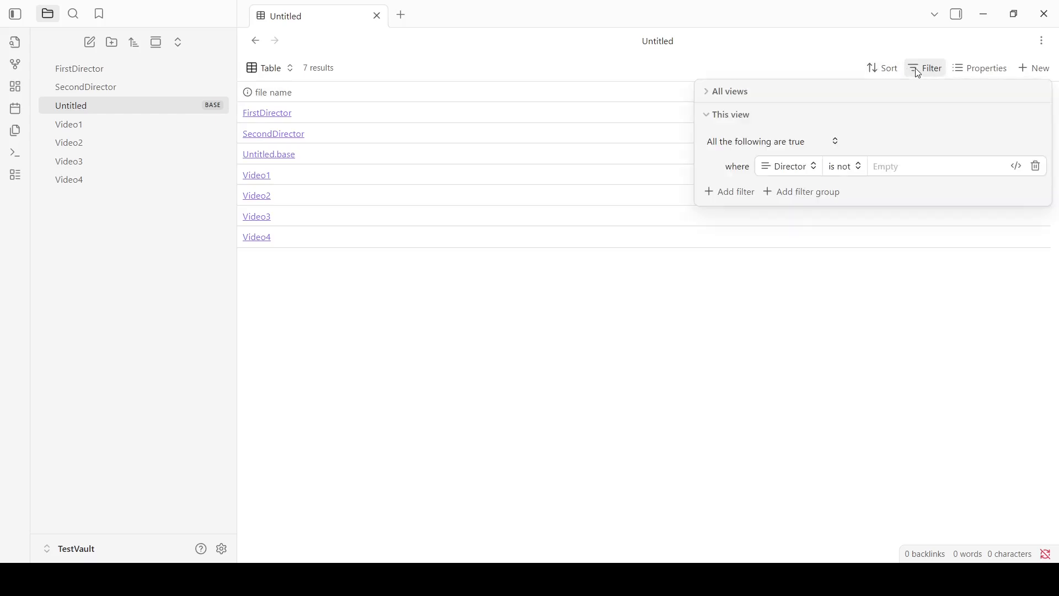
pyautogui.click(917, 171)
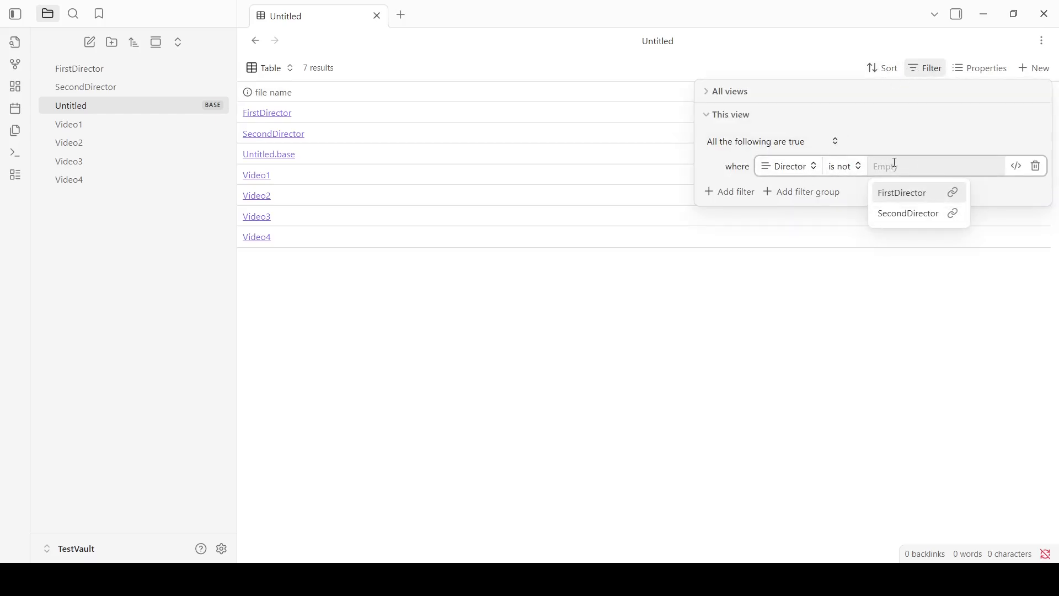
pyautogui.write('""')
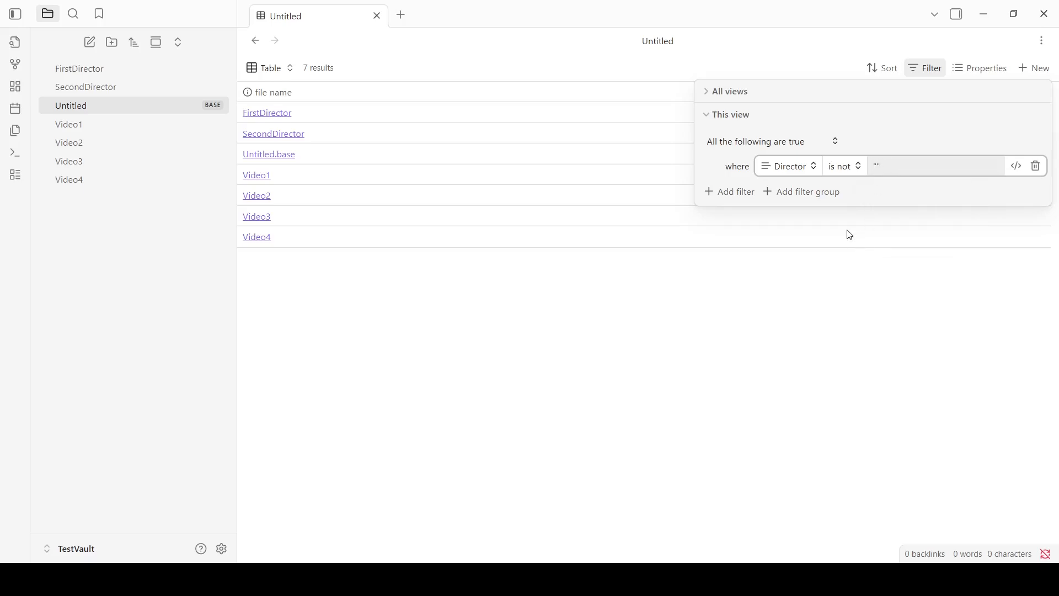
pyautogui.press('Return')
pyautogui.click(418, 160)
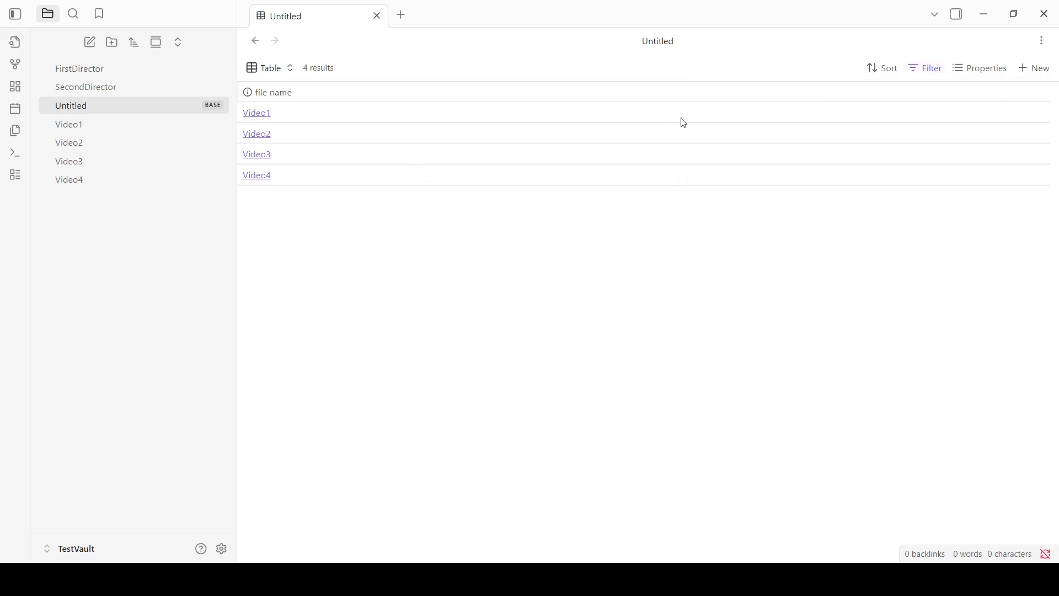
pyautogui.click(927, 69)
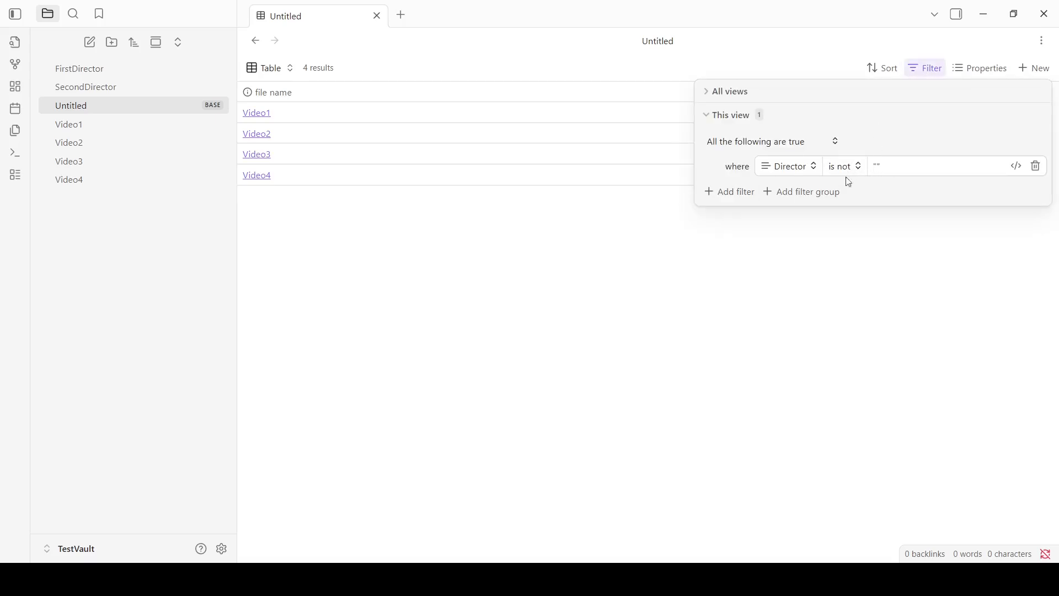
pyautogui.click(557, 258)
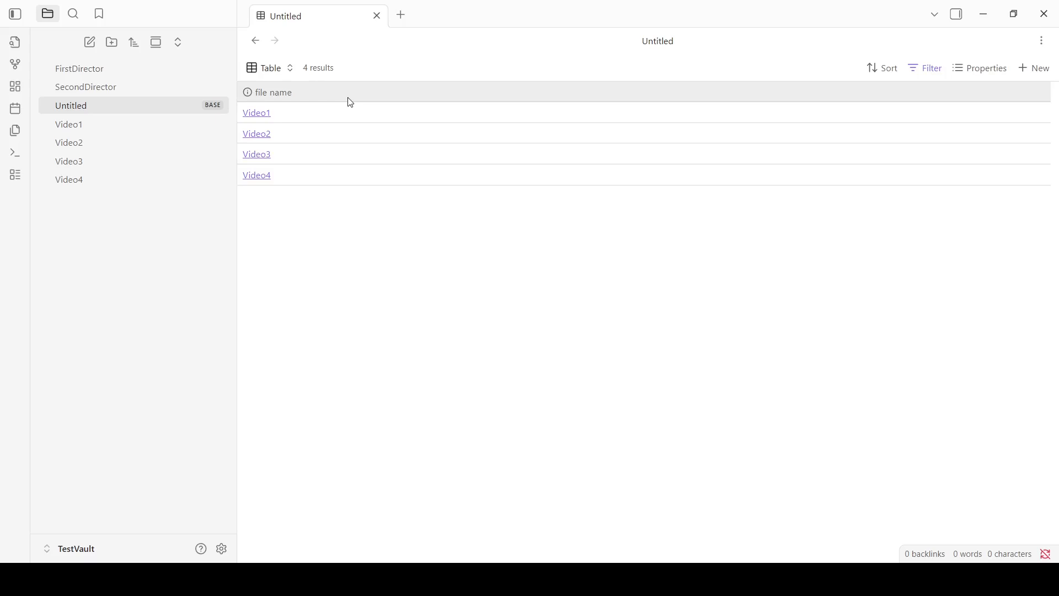
# Rename the untitled base as Directors.
pyautogui.rightClick(80, 114)
pyautogui.click(125, 373)
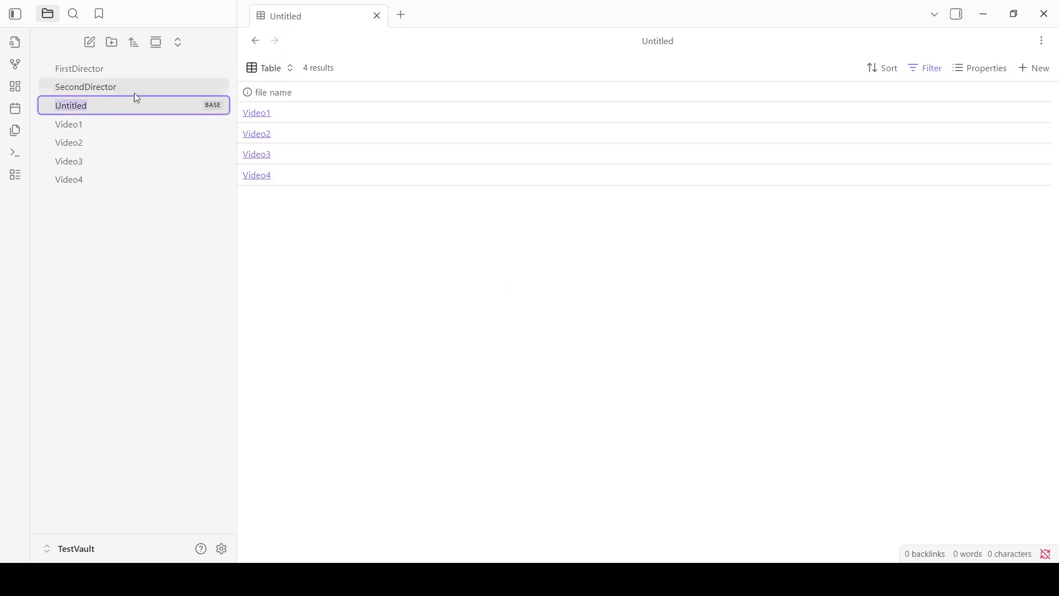
pyautogui.write('Directors')
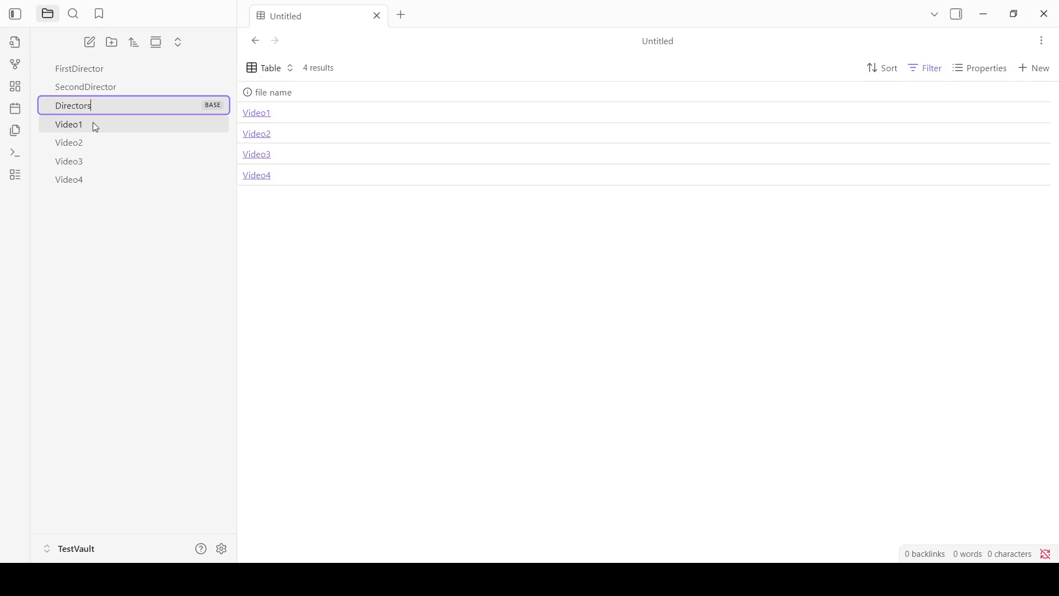
pyautogui.press('Return')
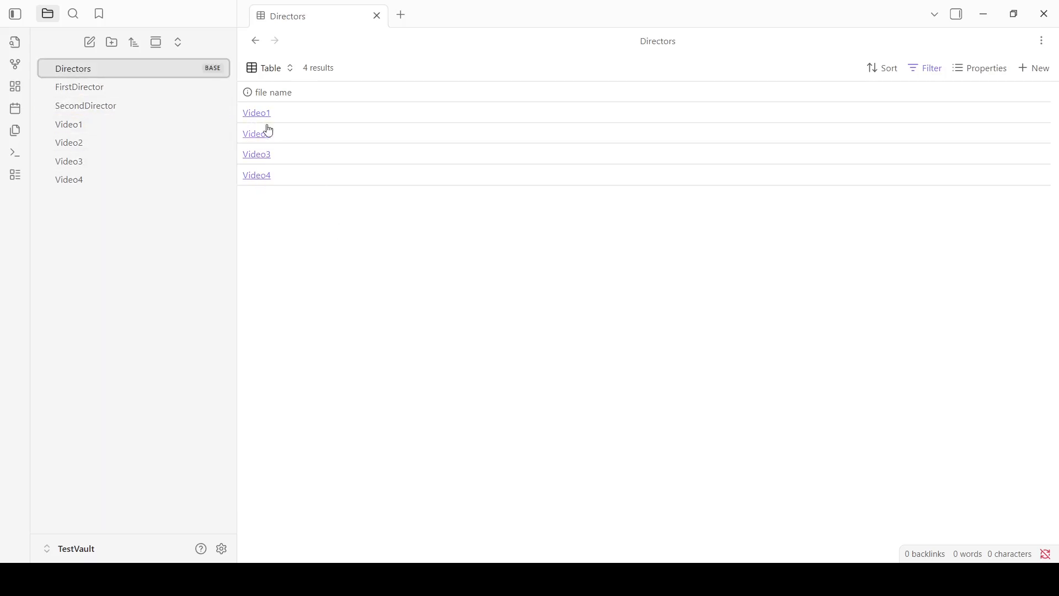
# Show the Director property as a column in the Directors base table.
pyautogui.click(641, 91)
pyautogui.click(875, 285)
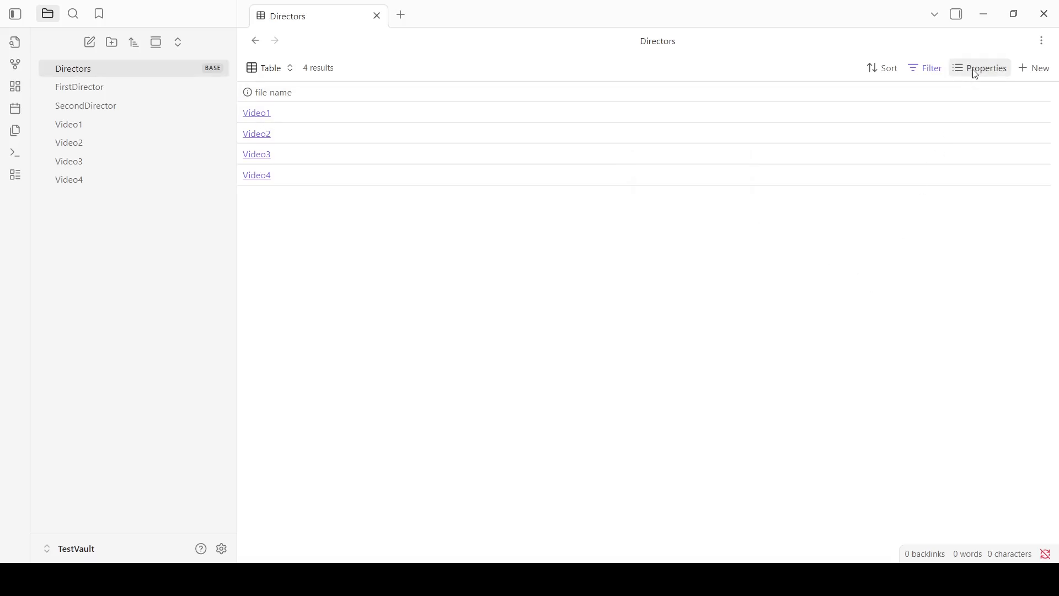
pyautogui.click(974, 68)
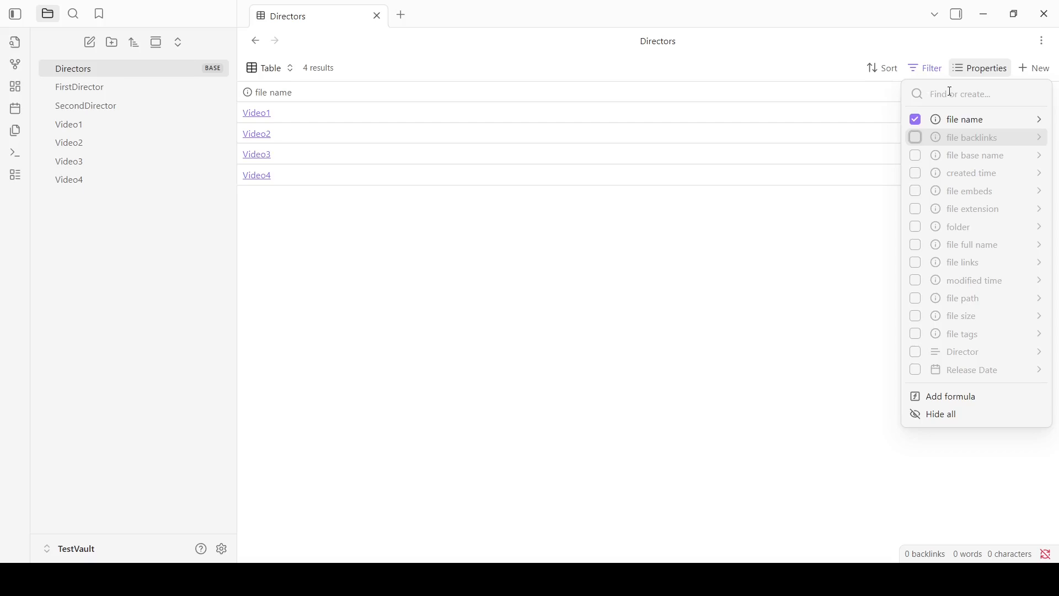
pyautogui.write('dir')
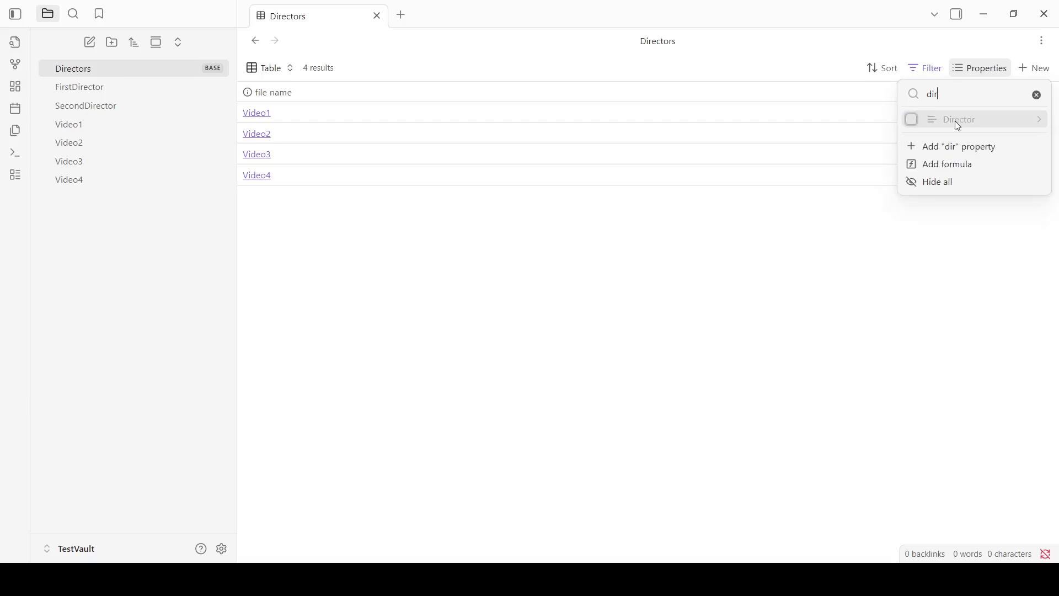
pyautogui.click(912, 120)
pyautogui.click(577, 229)
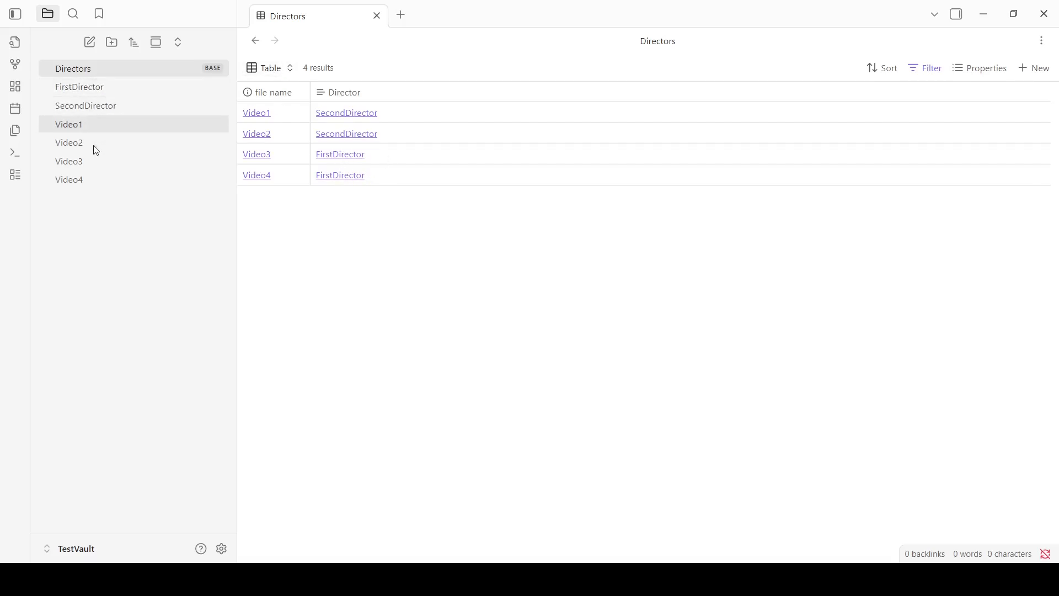
# Write "Videos:" in the FirstDirector note and embed Directors.base on the line below it.
pyautogui.click(87, 89)
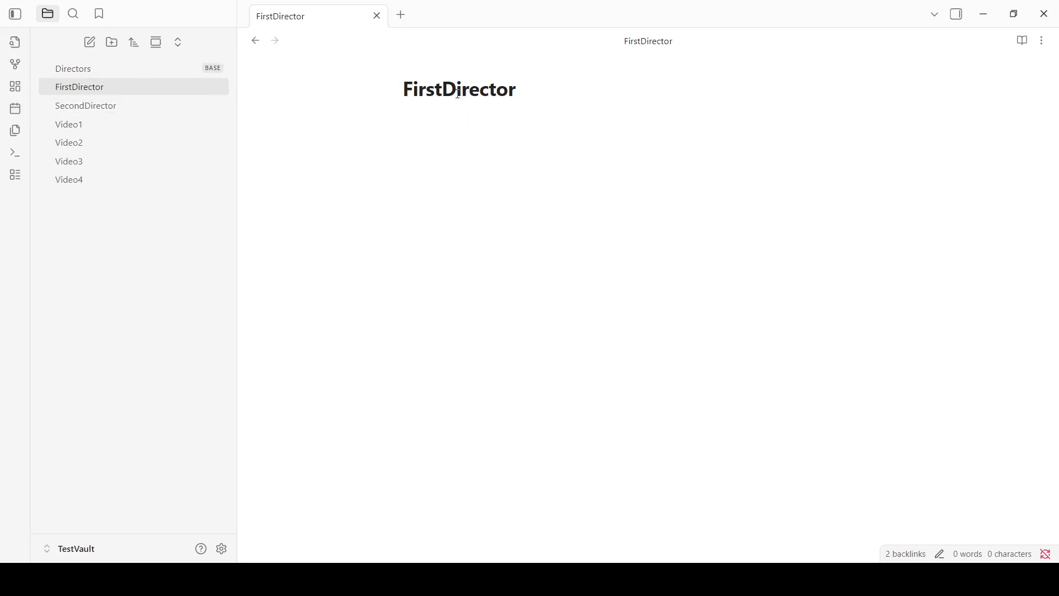
pyautogui.write('Vide')
pyautogui.press('BackSpace')
pyautogui.press('BackSpace')
pyautogui.press('BackSpace')
pyautogui.write('ideos: !')
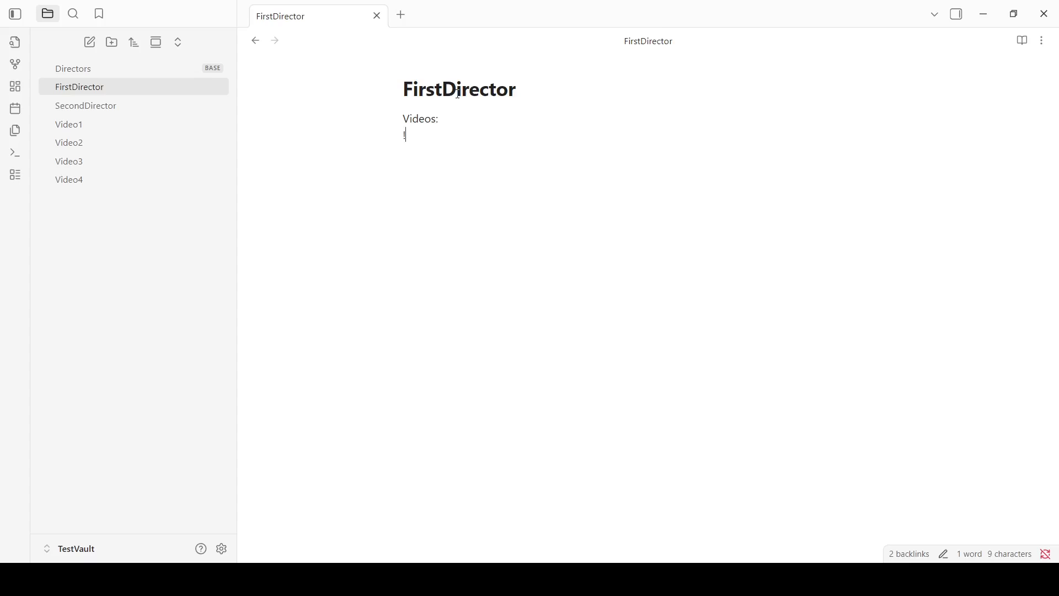
pyautogui.write('[[')
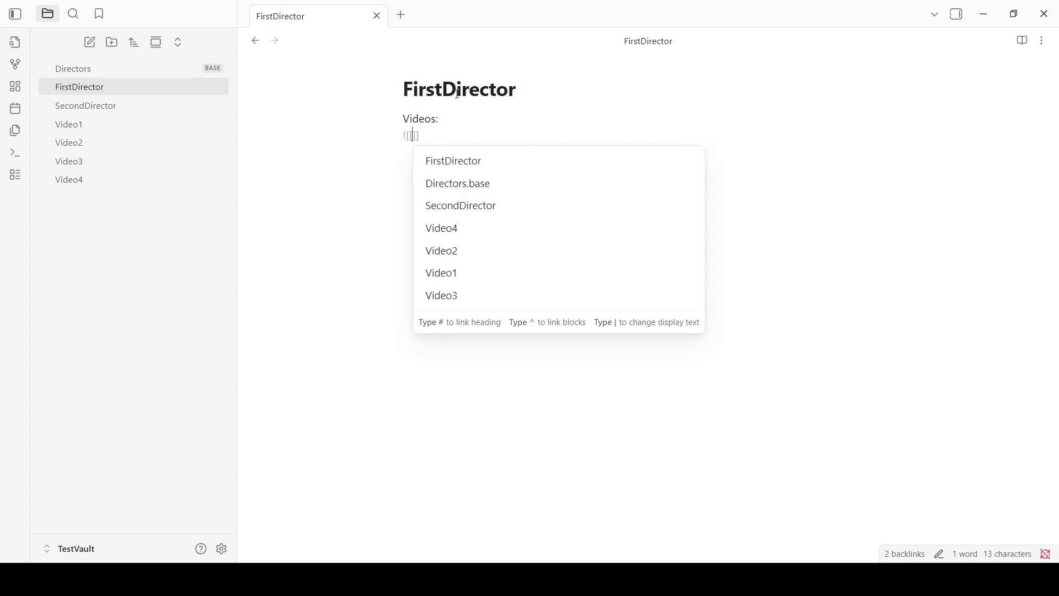
pyautogui.click(492, 190)
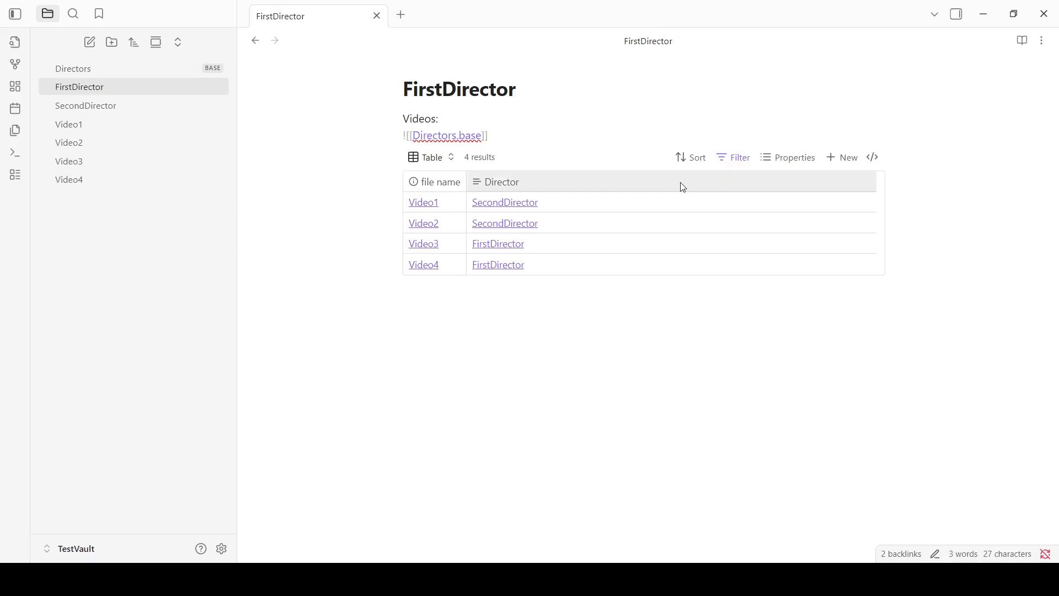
# Remove the Director != "" condition from the filter of the base view embedded in the FirstDirector note.
pyautogui.click(742, 165)
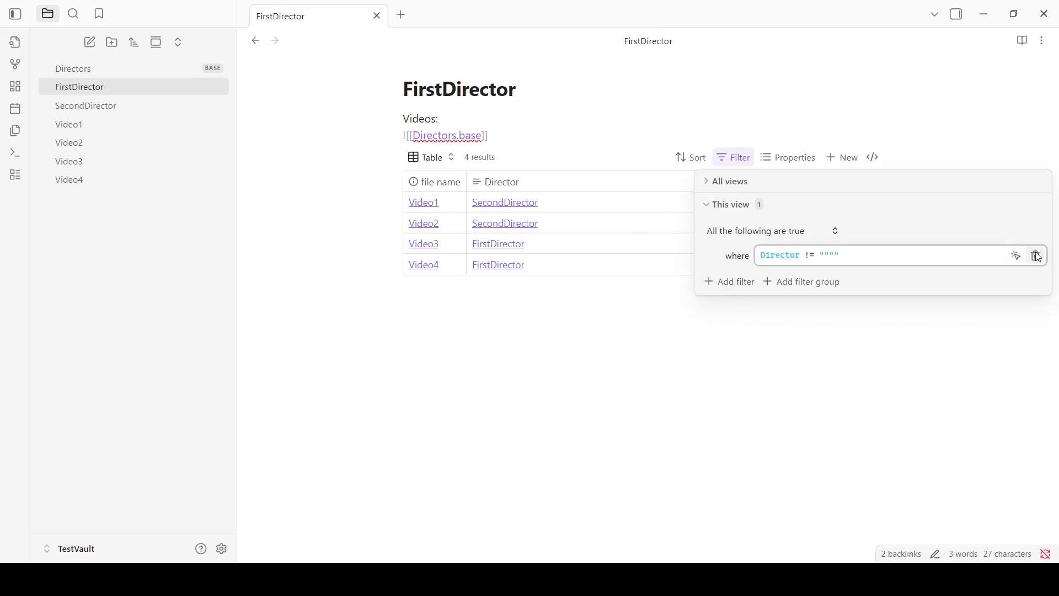
pyautogui.click(1018, 256)
pyautogui.click(779, 256)
pyautogui.click(800, 267)
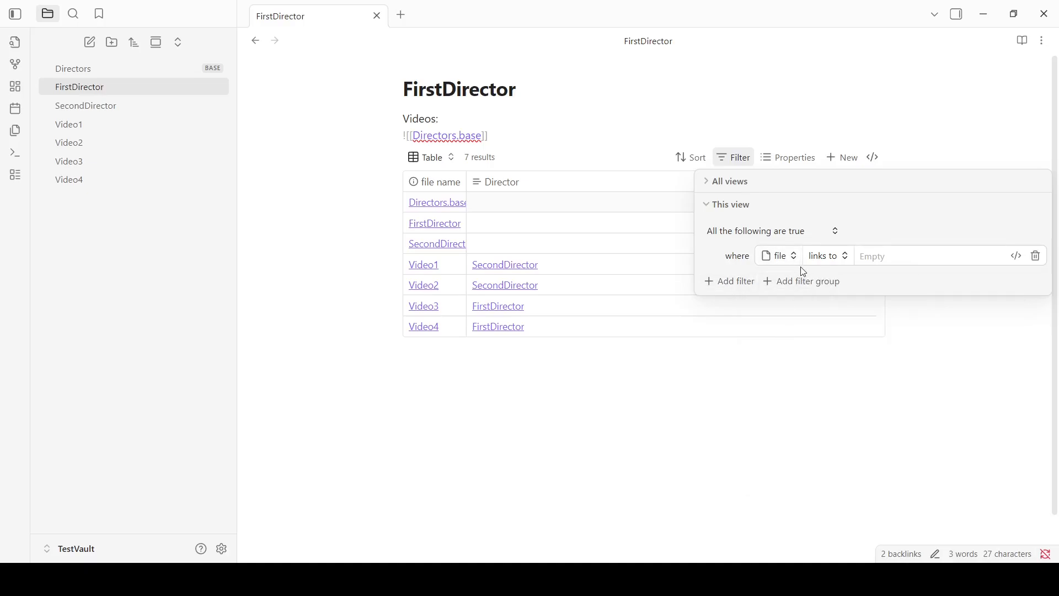
# Filter the embedded base view to files whose Director is FirstDirector.
pyautogui.click(793, 260)
pyautogui.write('dir')
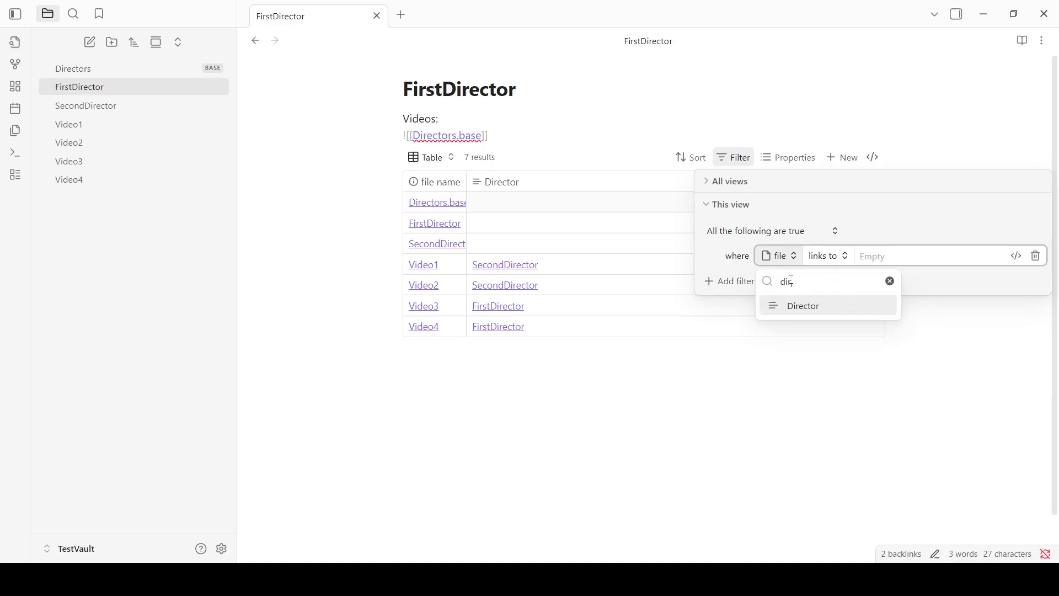
pyautogui.click(800, 305)
pyautogui.click(830, 261)
pyautogui.click(917, 254)
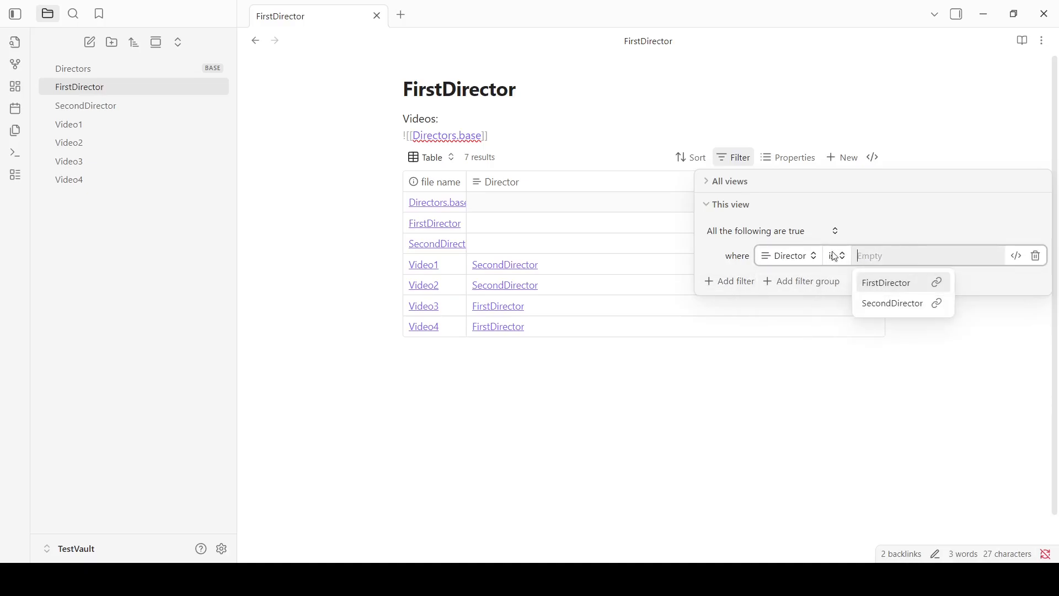
pyautogui.click(897, 283)
pyautogui.click(651, 328)
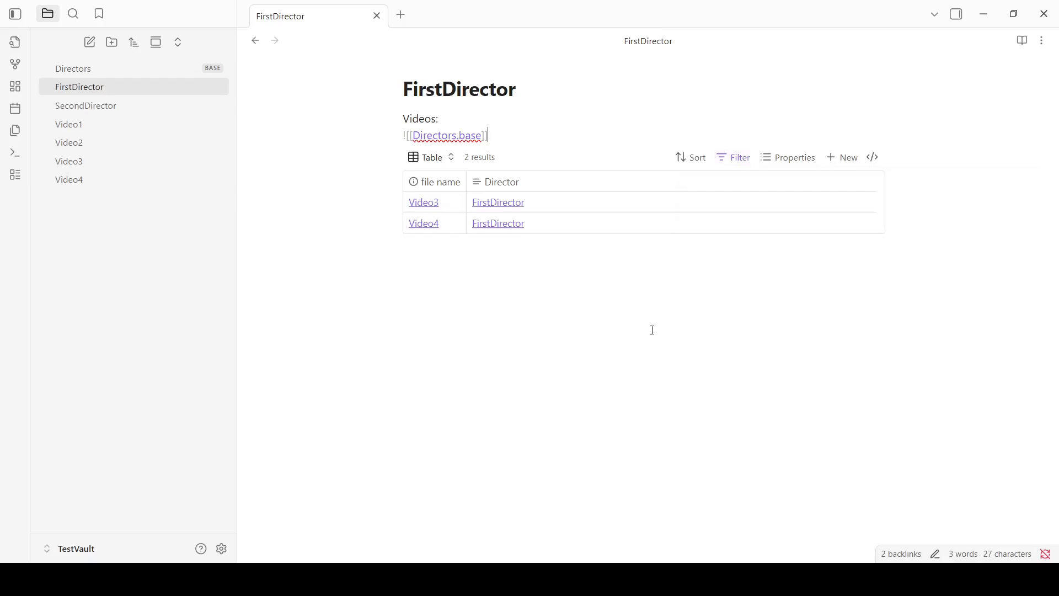
# Embed Directors.base in the SecondDirector note on the line below "Video:".
pyautogui.click(116, 105)
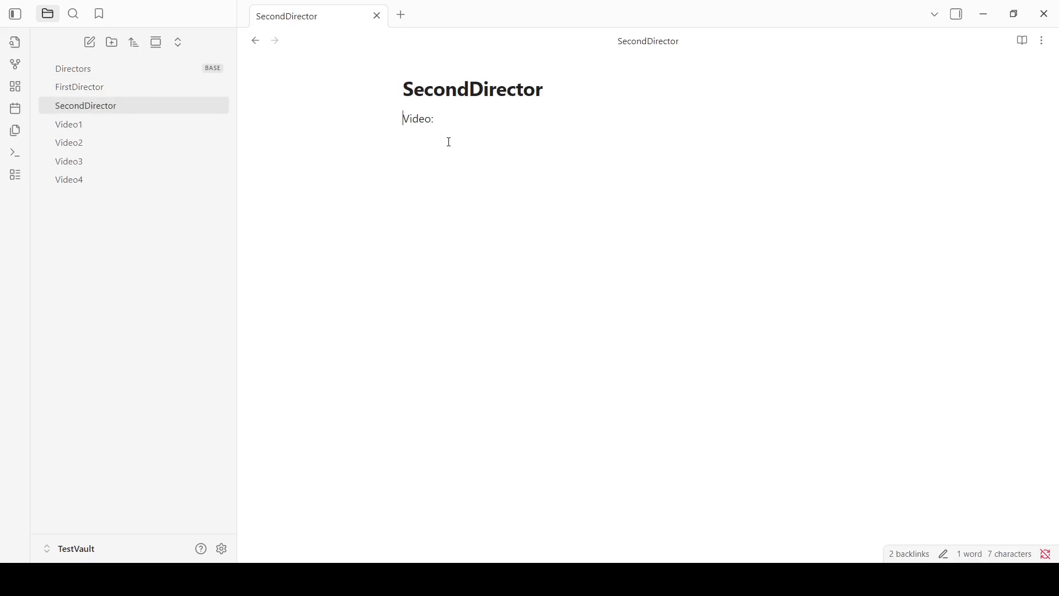
pyautogui.write('[[')
pyautogui.click(470, 161)
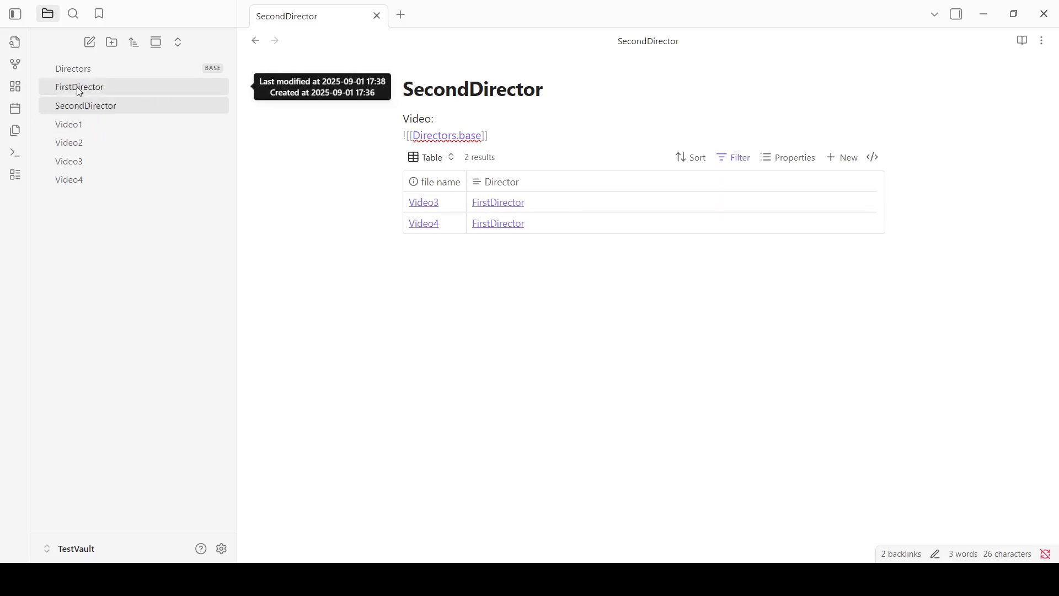
# Add a new table view named SecondDirector to the embedded Directors base.
pyautogui.click(429, 158)
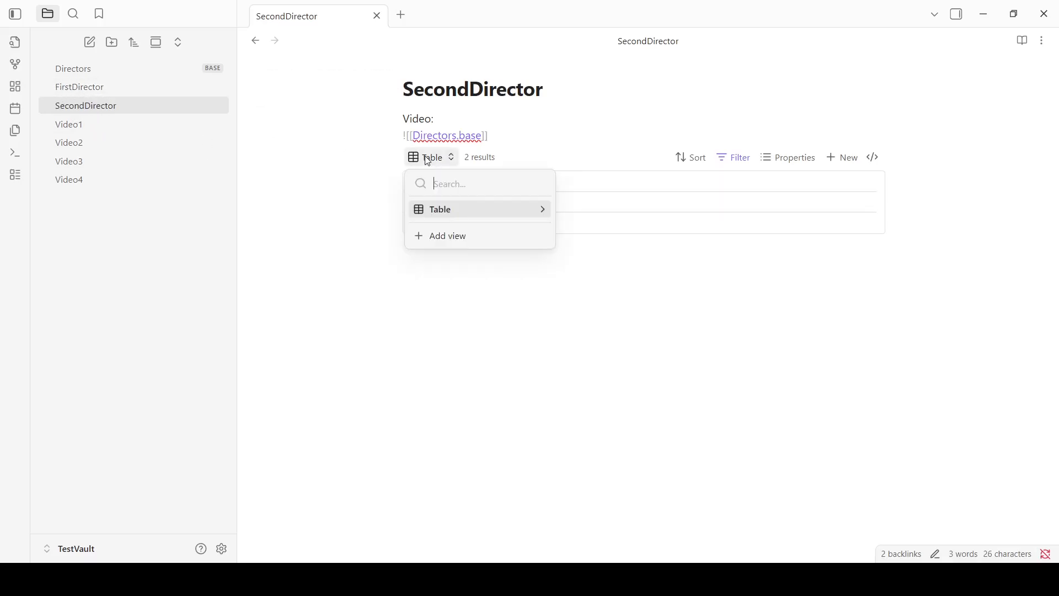
pyautogui.click(444, 237)
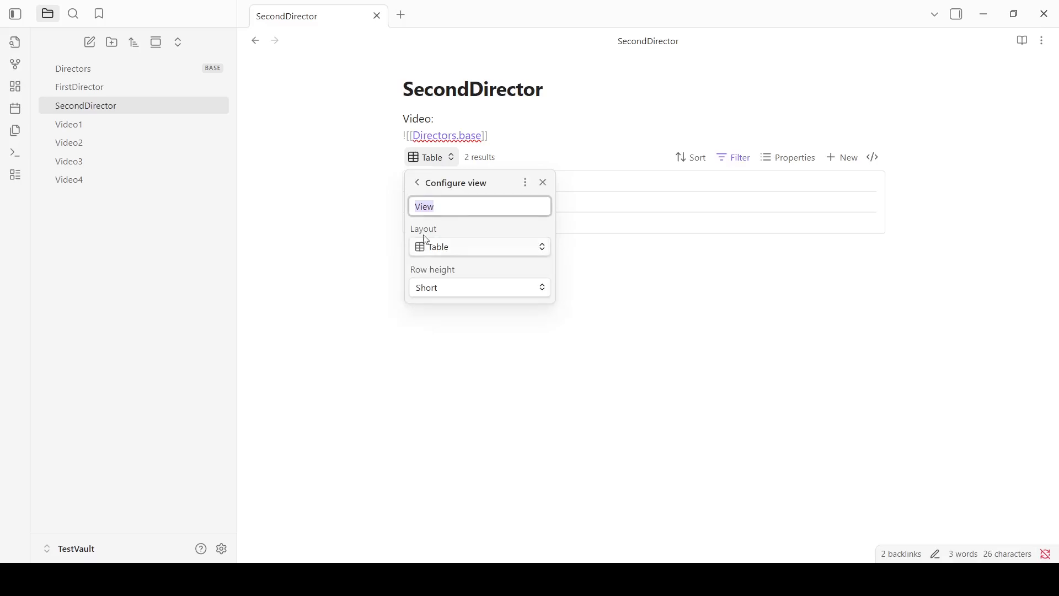
pyautogui.click(453, 205)
pyautogui.moveTo(458, 208); pyautogui.dragTo(340, 214)
pyautogui.write('SecondDirector')
pyautogui.click(444, 117)
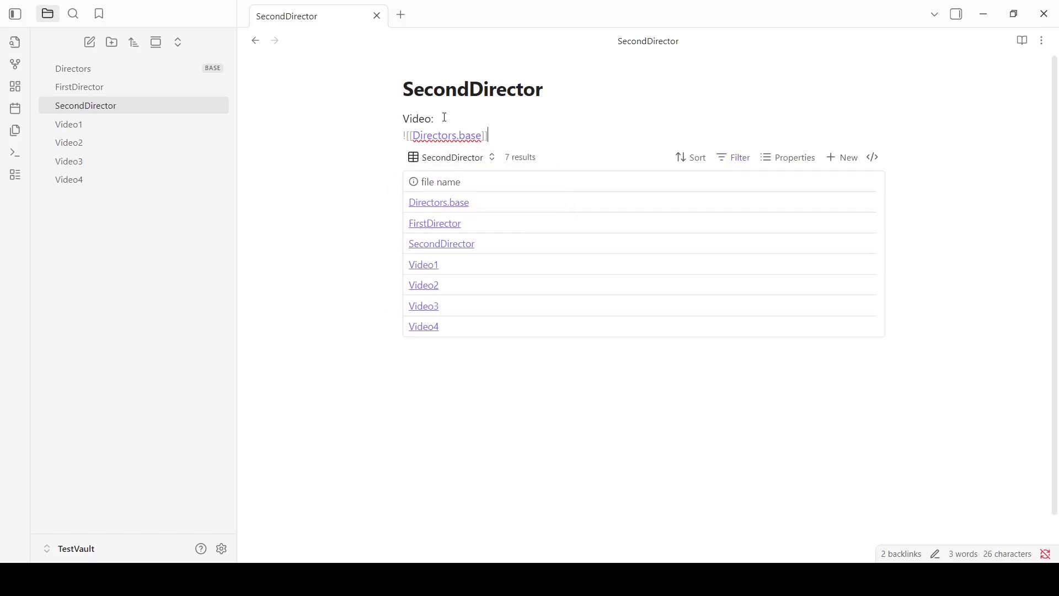
# Filter the SecondDirector view to files whose Director is SecondDirector.
pyautogui.click(734, 158)
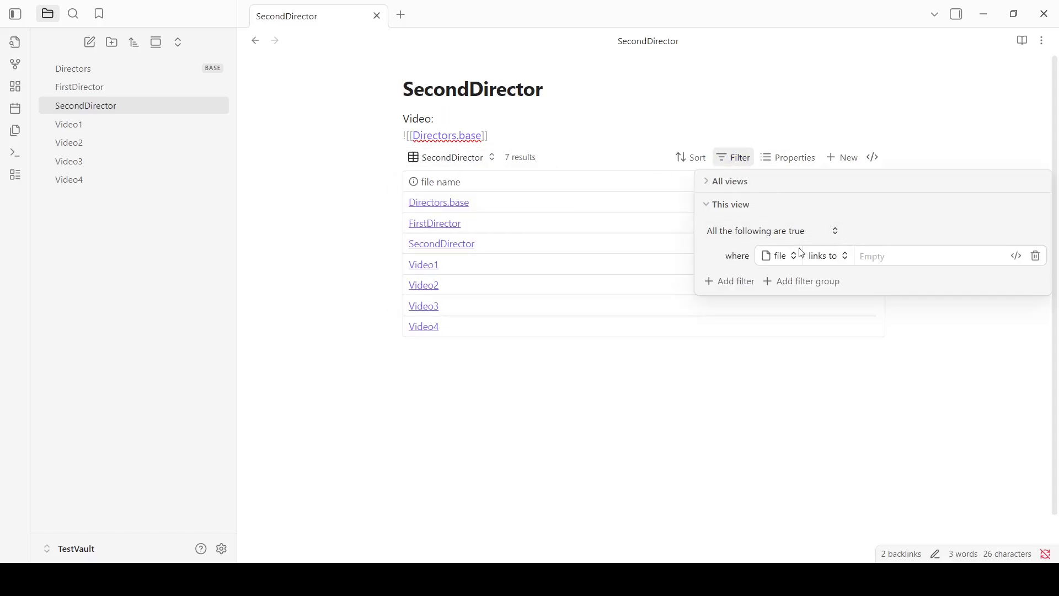
pyautogui.click(792, 254)
pyautogui.write('dir')
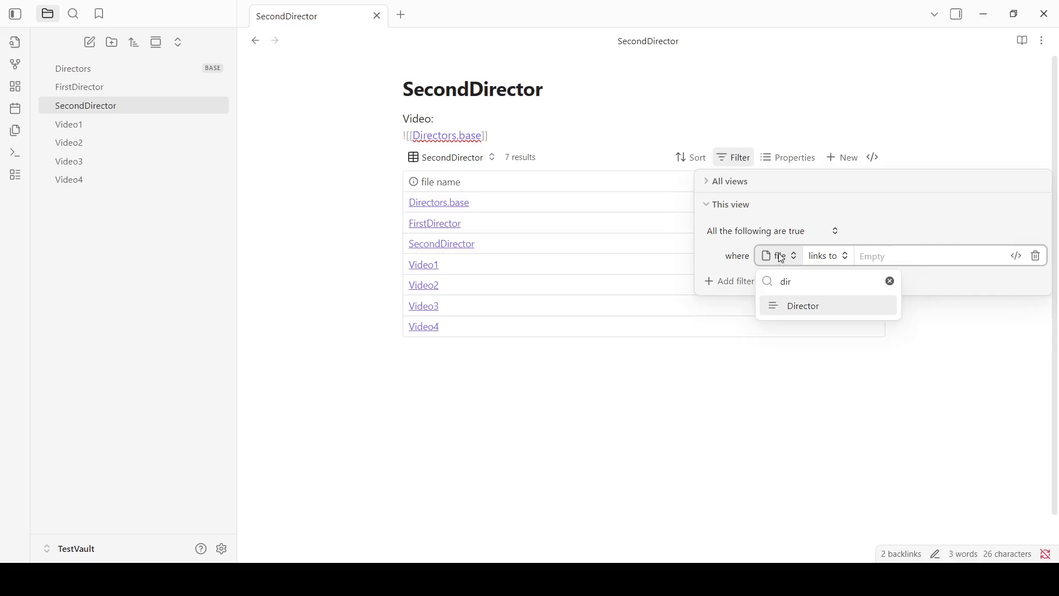
pyautogui.click(820, 307)
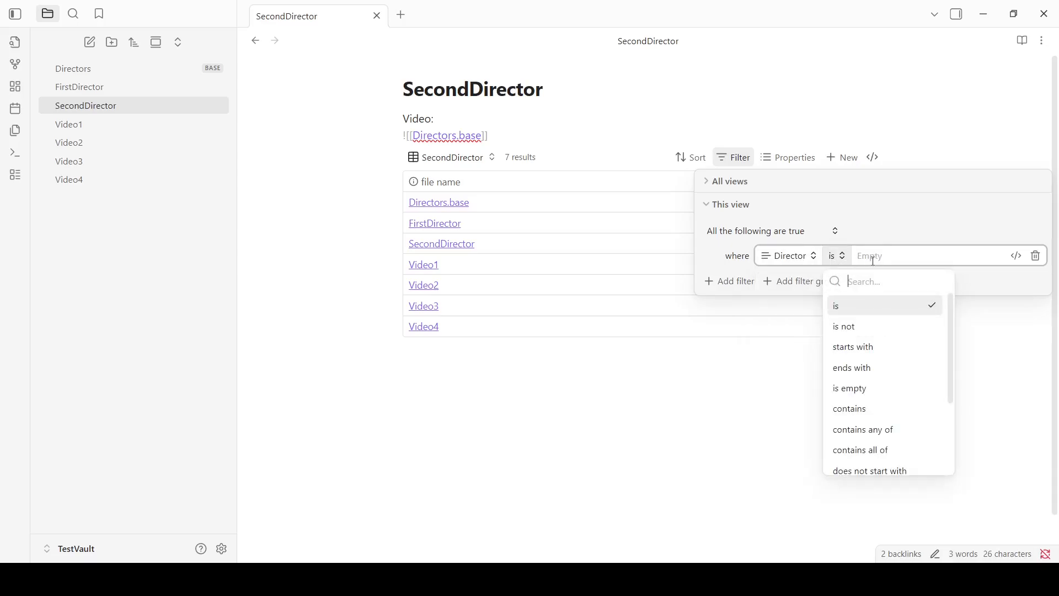
pyautogui.click(907, 250)
pyautogui.click(891, 302)
pyautogui.click(546, 333)
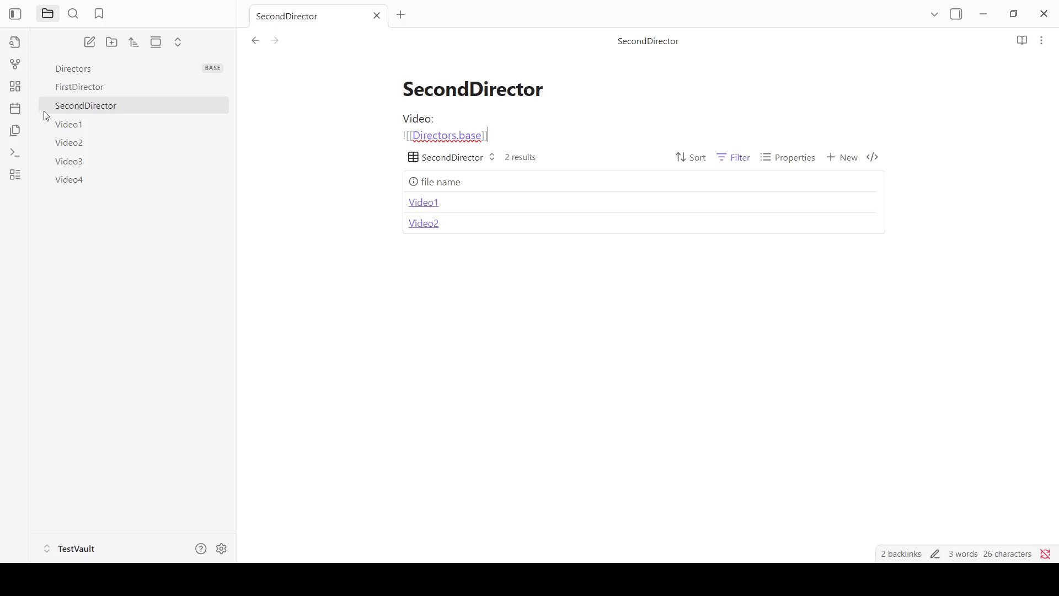
# In the FirstDirector note, rename the embedded base's Table view as FirstDirector.
pyautogui.click(87, 87)
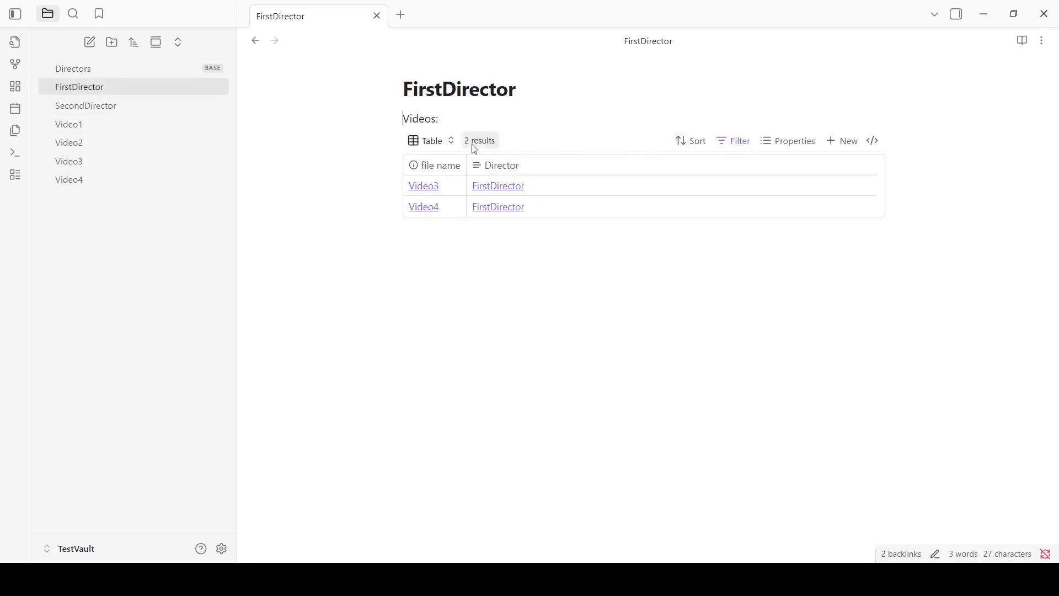
pyautogui.click(432, 141)
pyautogui.click(544, 194)
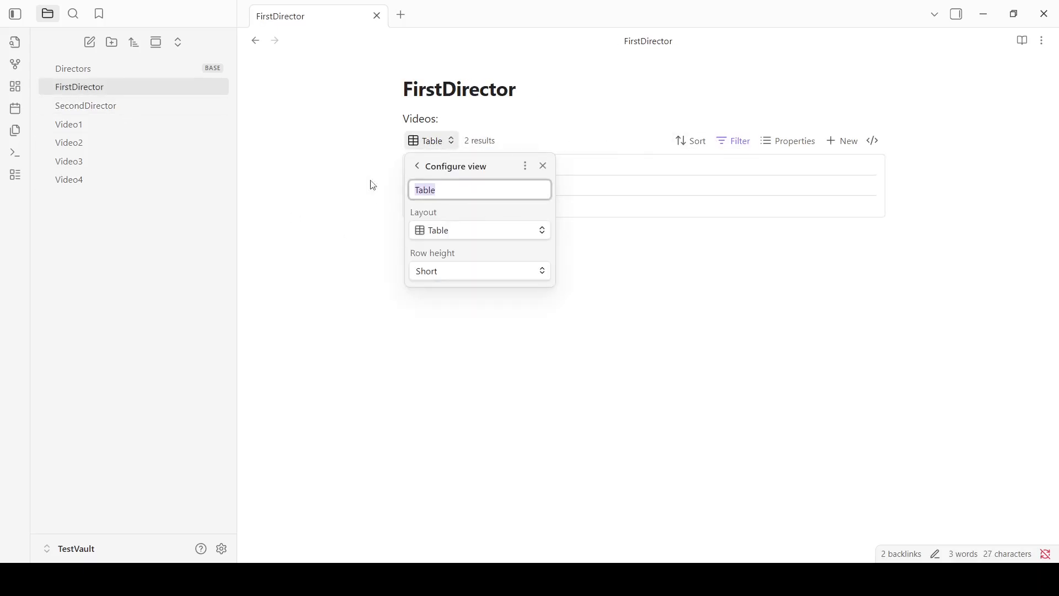
pyautogui.write('FirstDirector')
pyautogui.click(663, 295)
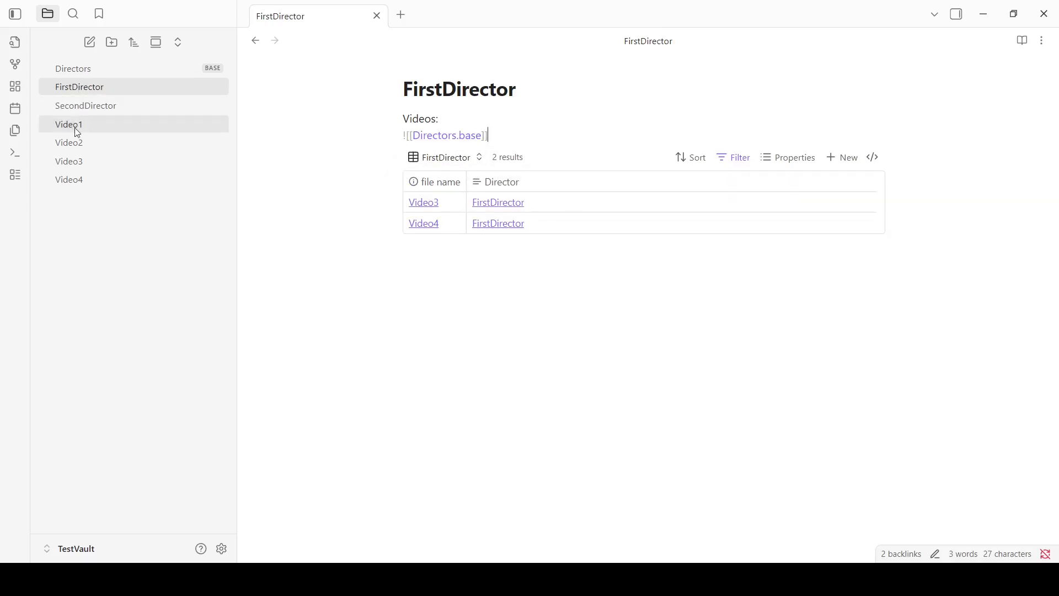
# Review the FirstDirector and SecondDirector views in the Directors base, and return to the FirstDirector note.
pyautogui.click(80, 69)
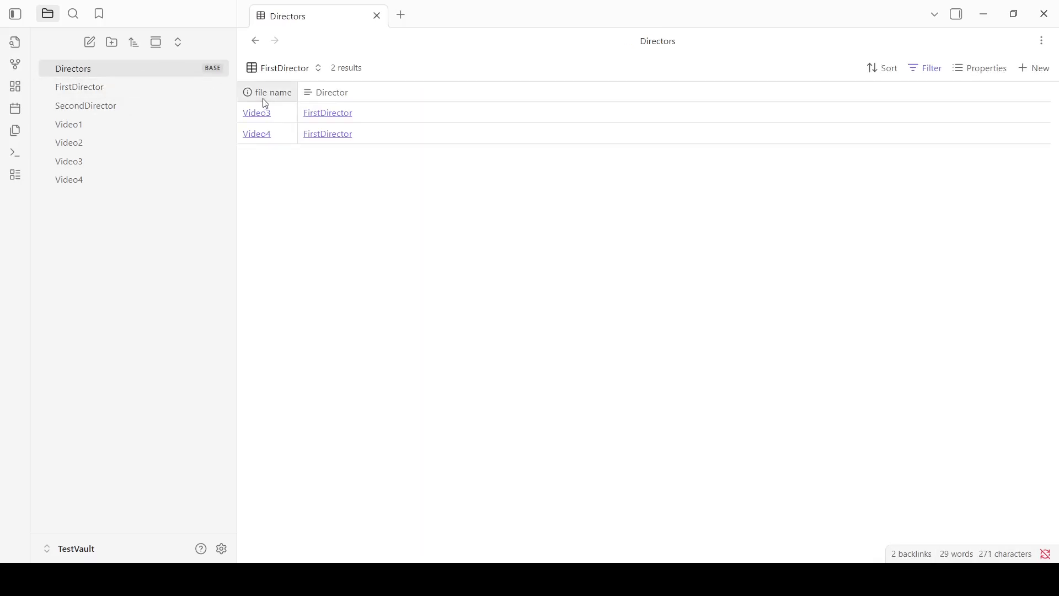
pyautogui.click(280, 67)
pyautogui.click(293, 120)
pyautogui.click(286, 69)
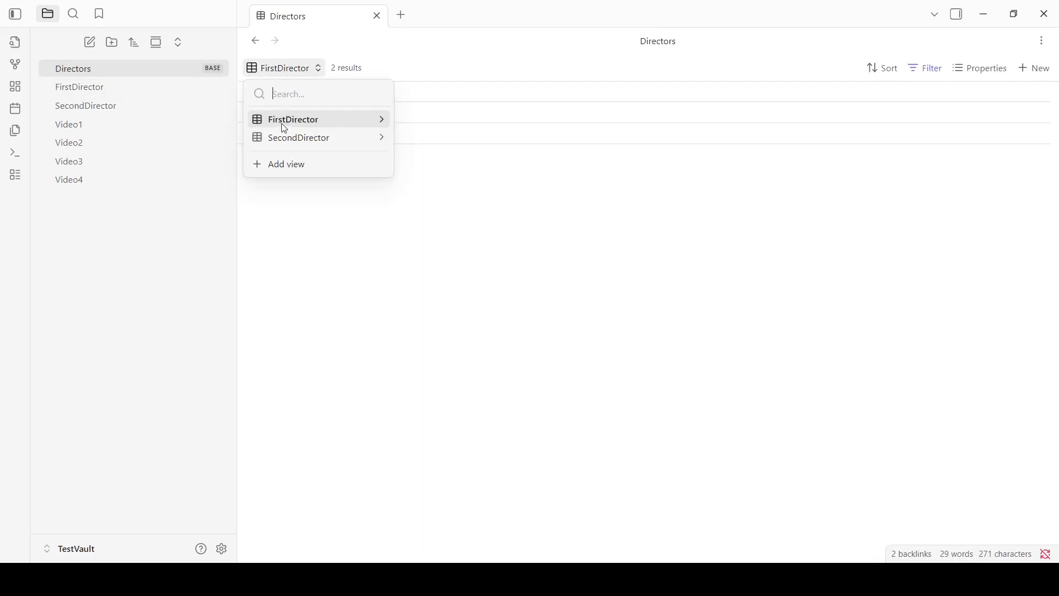
pyautogui.click(286, 137)
pyautogui.click(96, 93)
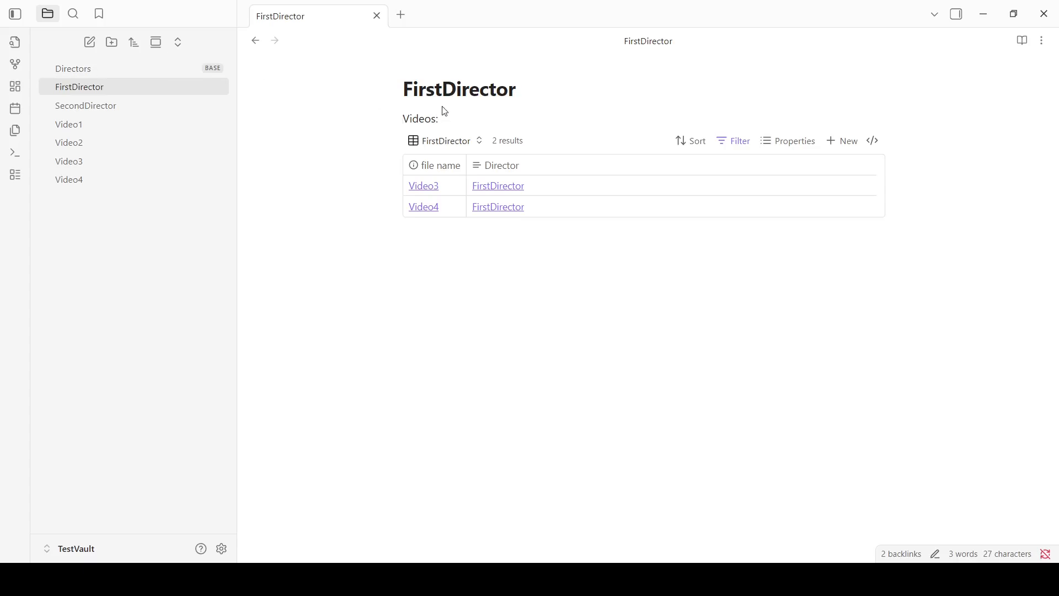
# Create a new note in the vault titled Video5.
pyautogui.rightClick(32, 216)
pyautogui.click(104, 229)
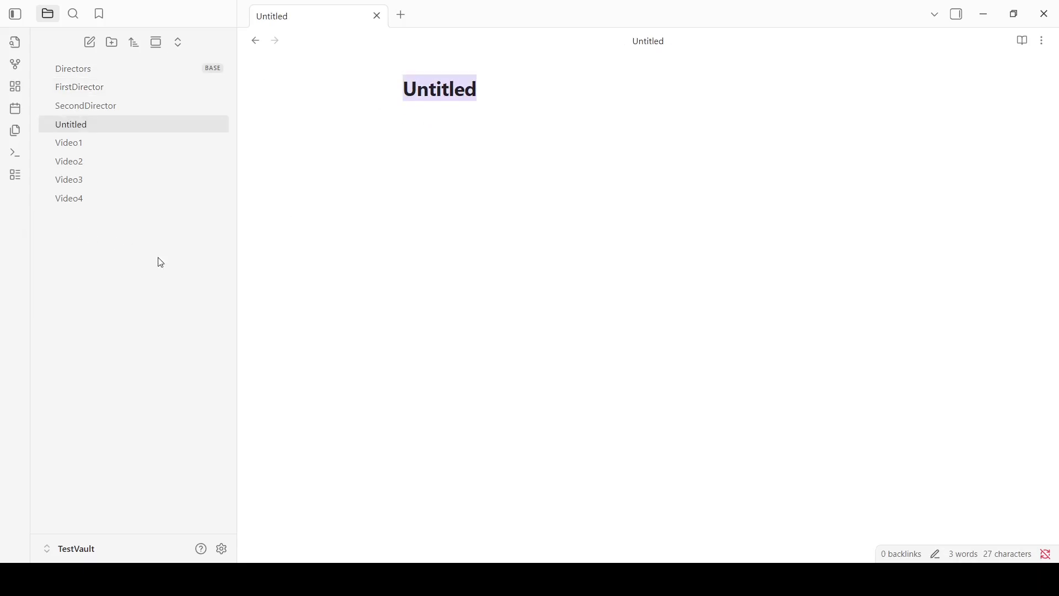
pyautogui.write('Video')
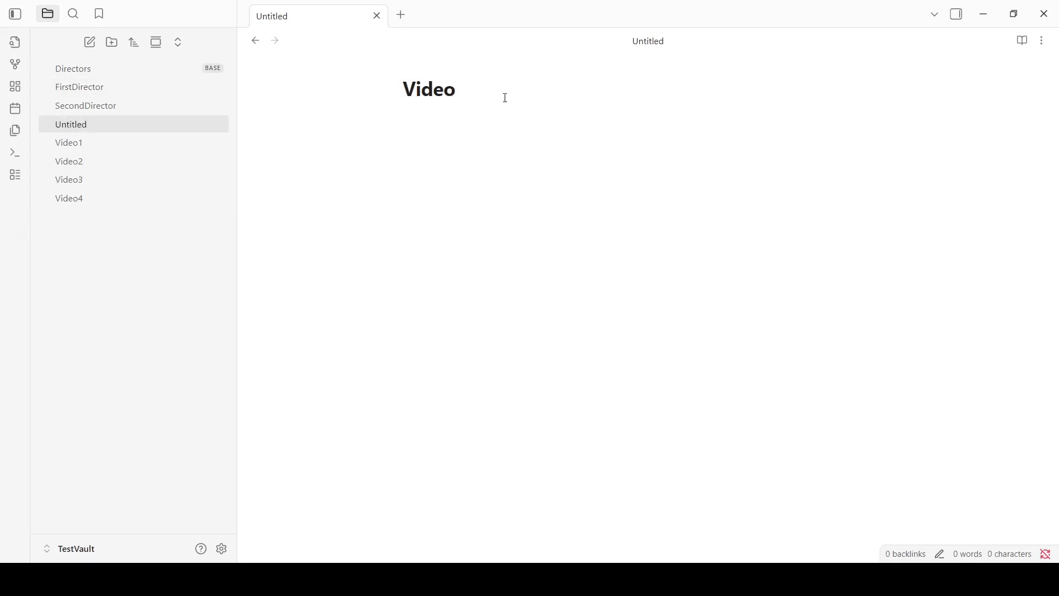
pyautogui.write('5')
pyautogui.press('Return')
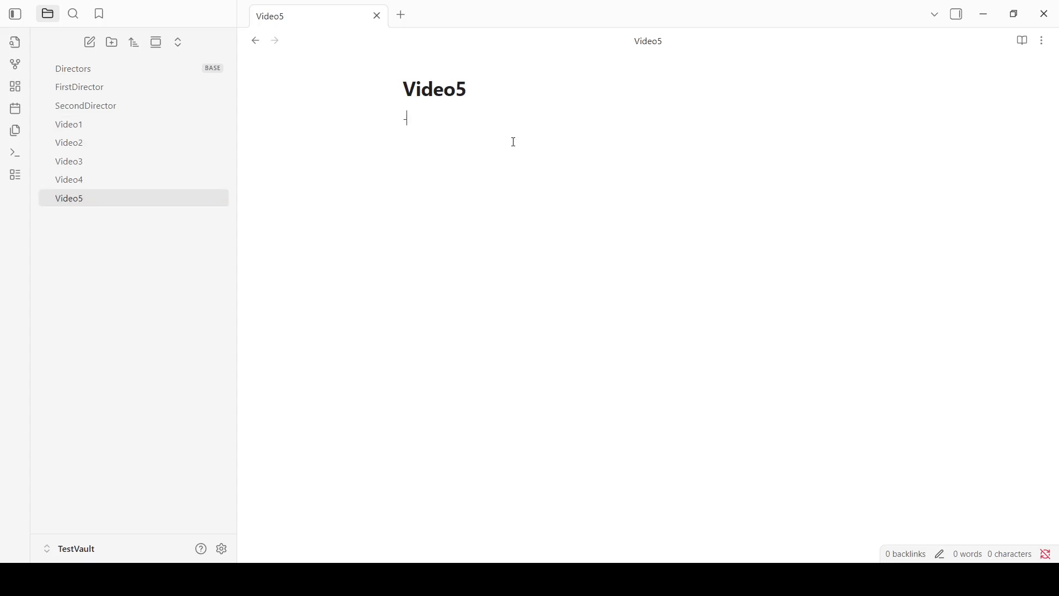
# Add a Director property to the Video5 note with FirstDirector as its value.
pyautogui.write('---')
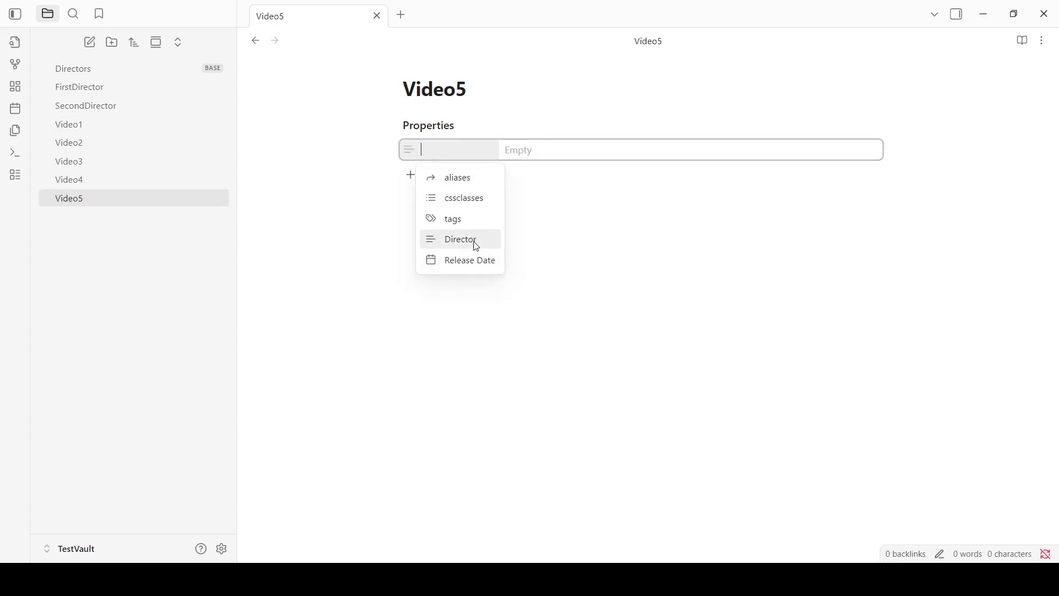
pyautogui.click(477, 246)
pyautogui.click(543, 185)
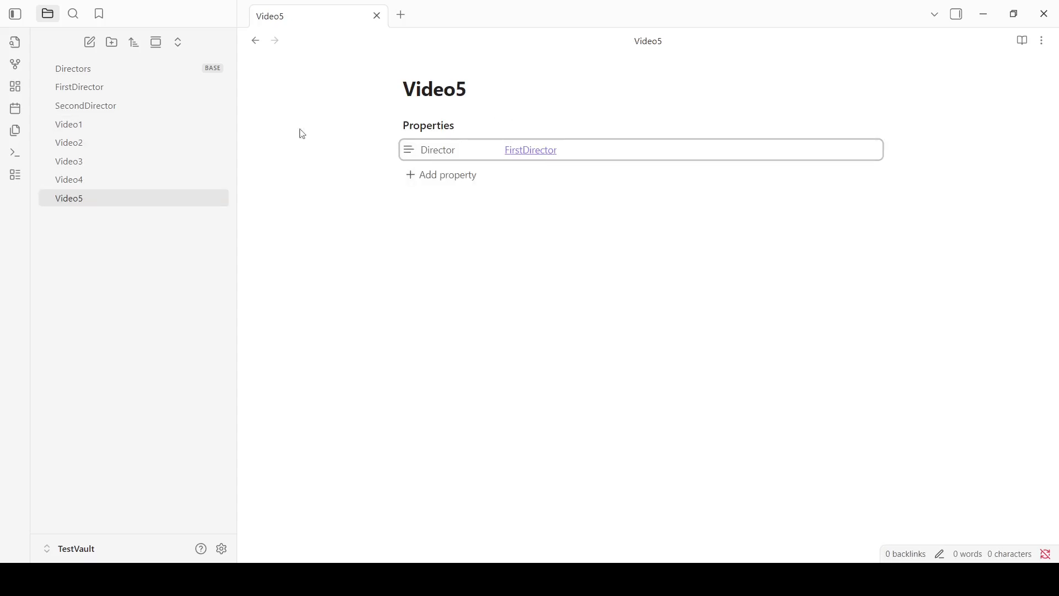
pyautogui.click(551, 216)
# Follow Video5's Director link to the FirstDirector note and check its embedded video list.
pyautogui.click(527, 150)
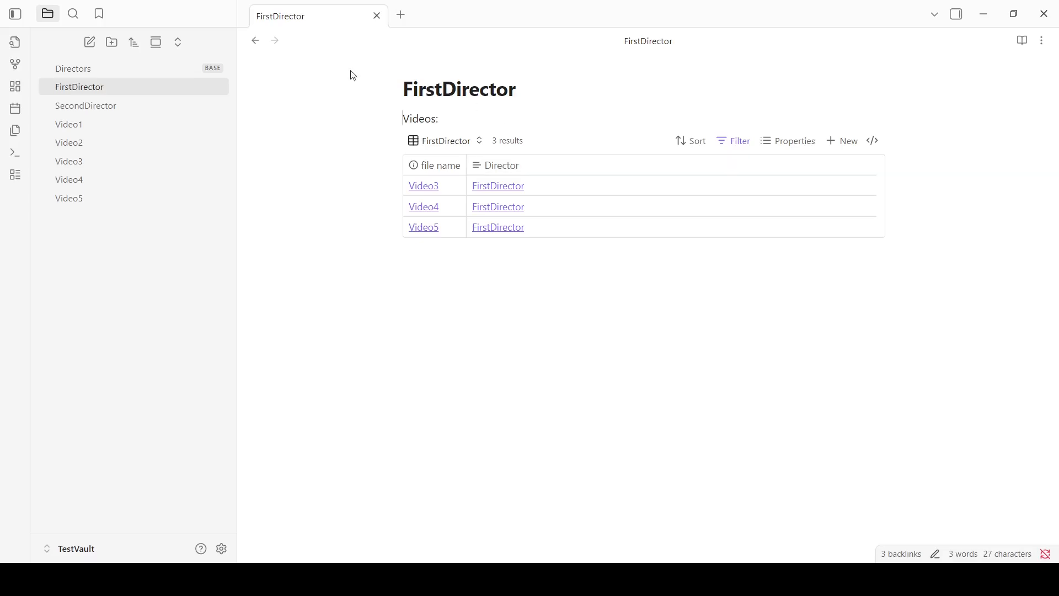
pyautogui.click(717, 172)
pyautogui.click(695, 260)
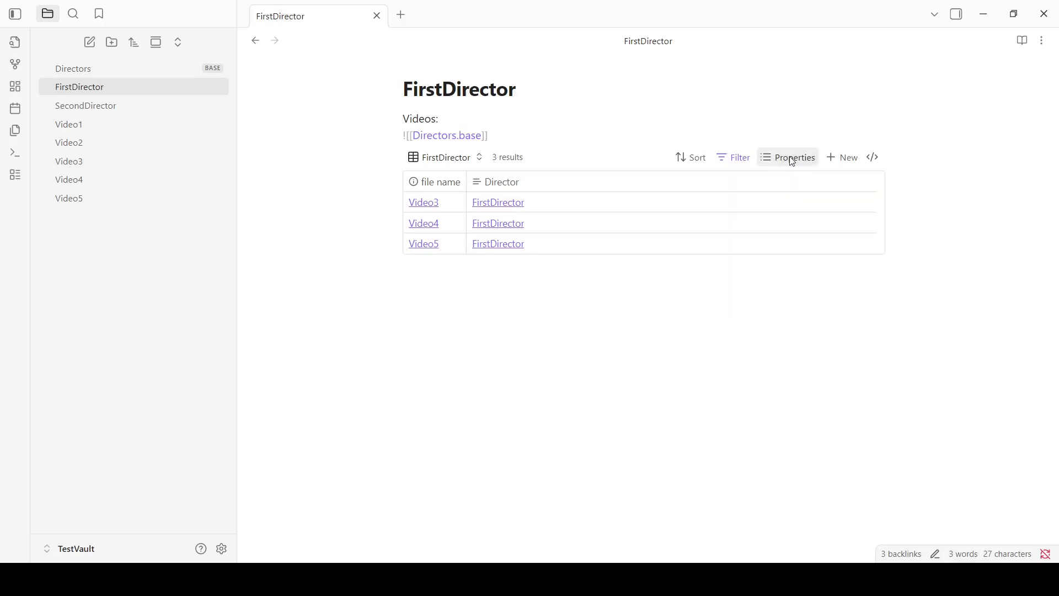
# Show the Release Date property as a column in the embedded FirstDirector view.
pyautogui.click(792, 161)
pyautogui.write('da')
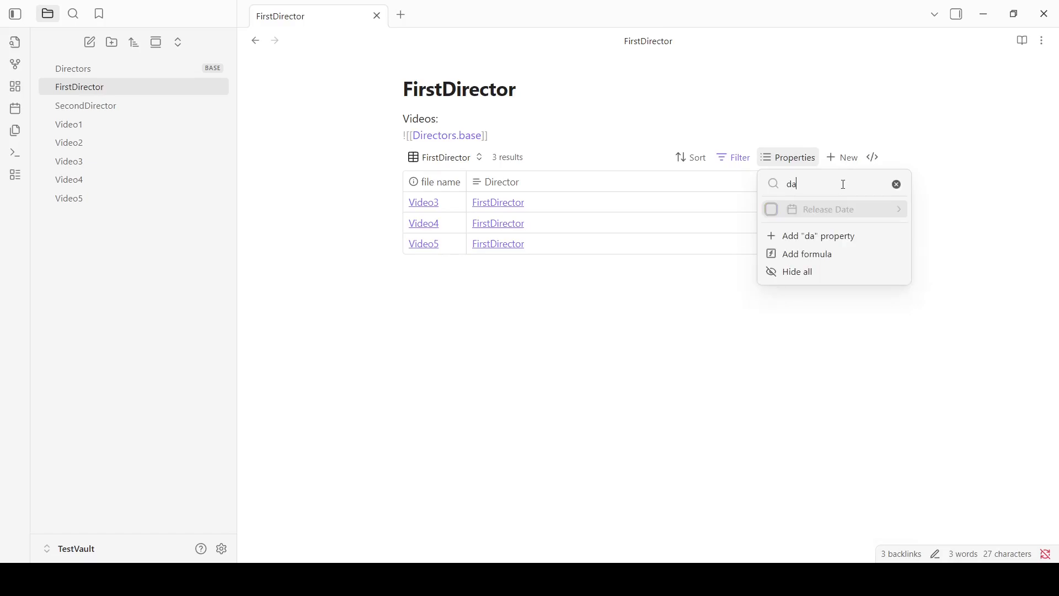
pyautogui.click(830, 210)
pyautogui.click(712, 281)
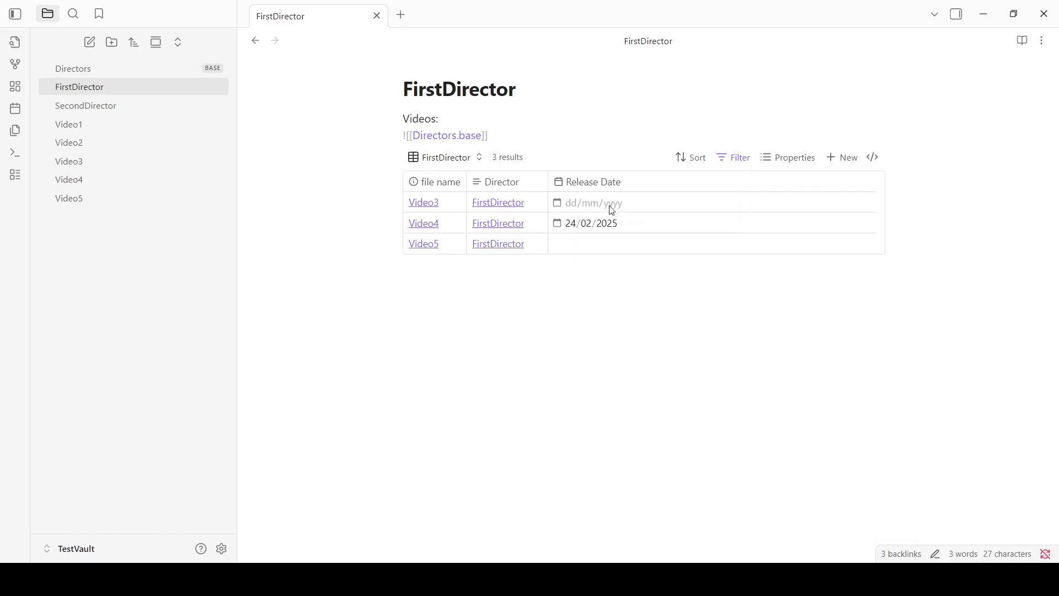
# Set Video3's Release Date to 21/10/2025 in the embedded table and open the Video3 note to check its properties.
pyautogui.click(424, 203)
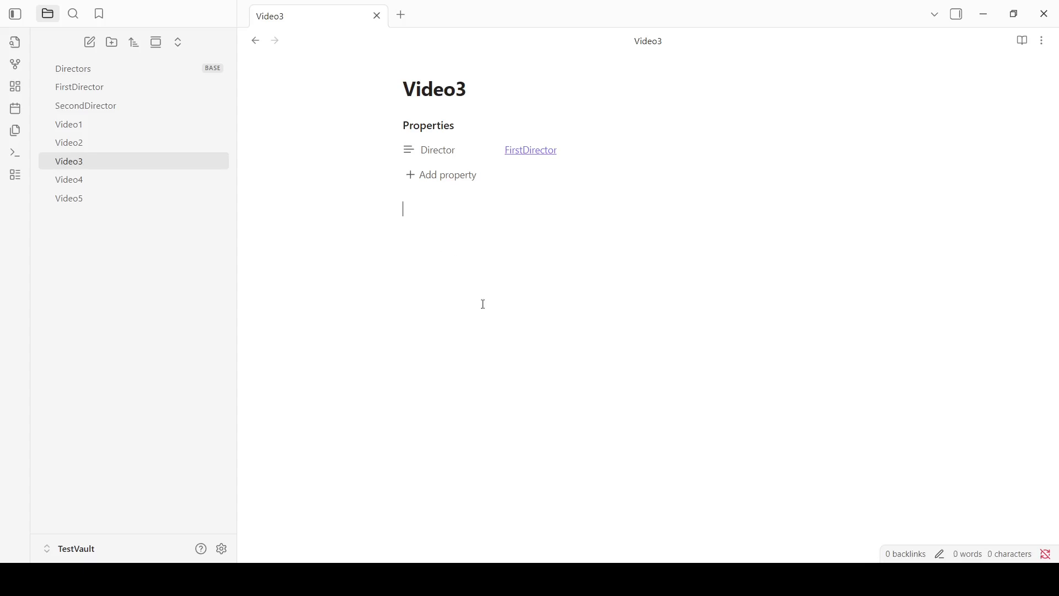
pyautogui.click(255, 40)
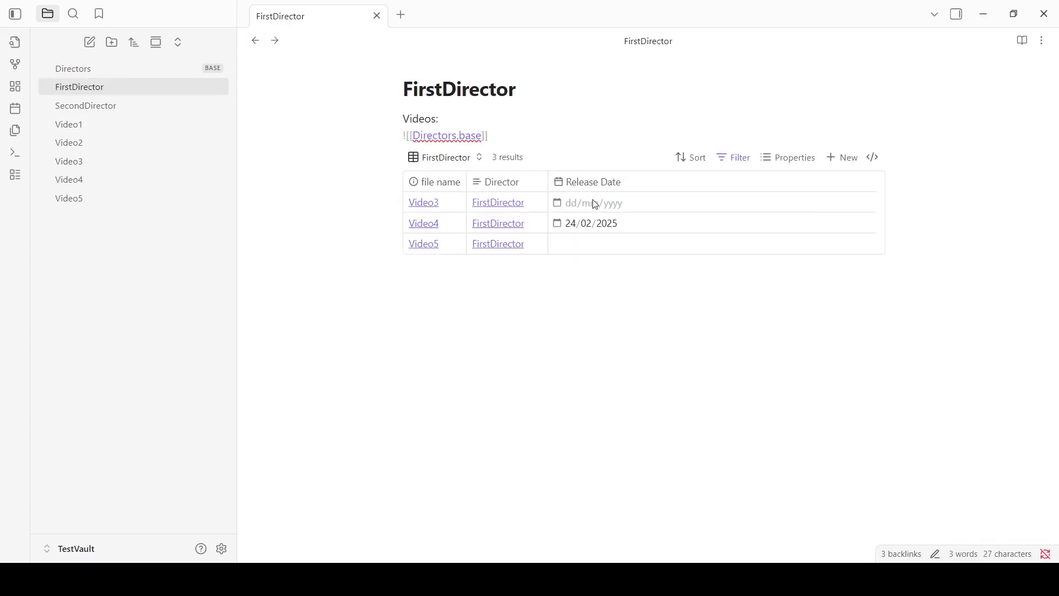
pyautogui.click(623, 208)
pyautogui.write('2025')
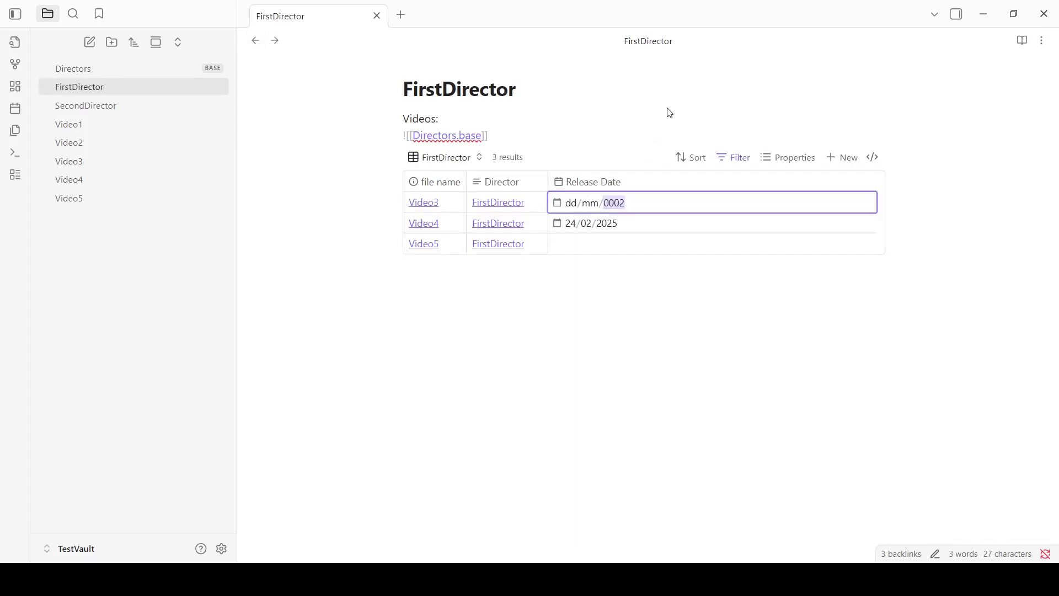
pyautogui.hotkey('shift', 'Tab')
pyautogui.write('10')
pyautogui.hotkey('shift', 'Tab')
pyautogui.hotkey('shift', 'Tab')
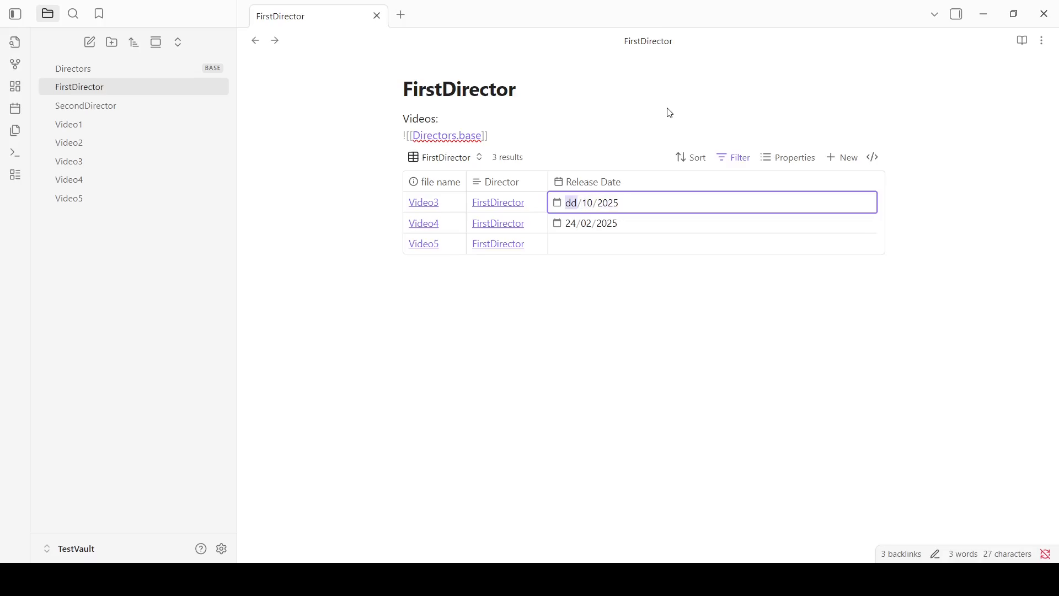
pyautogui.write('21')
pyautogui.click(651, 272)
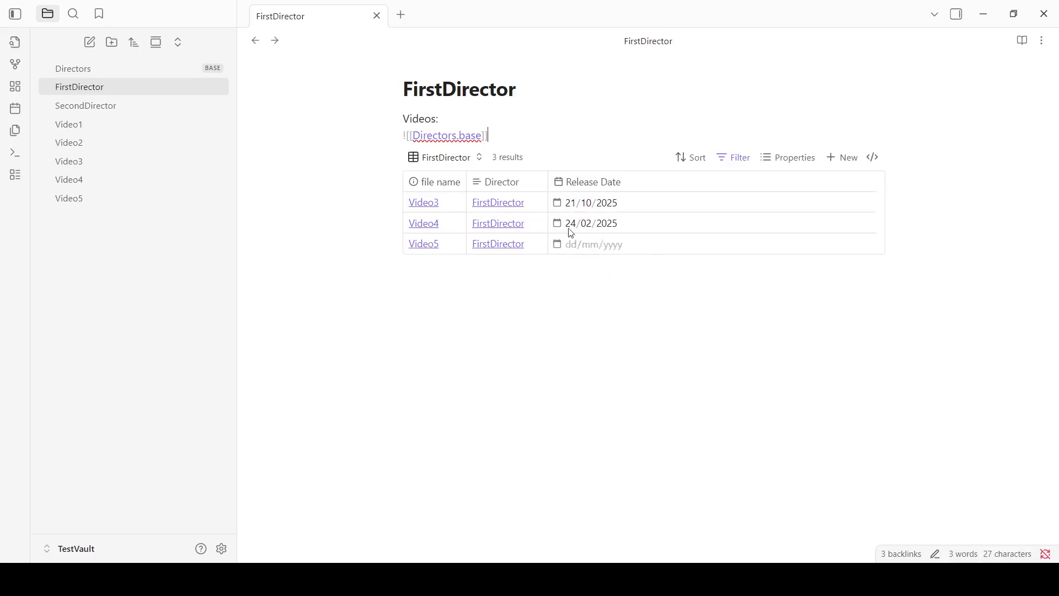
pyautogui.click(425, 202)
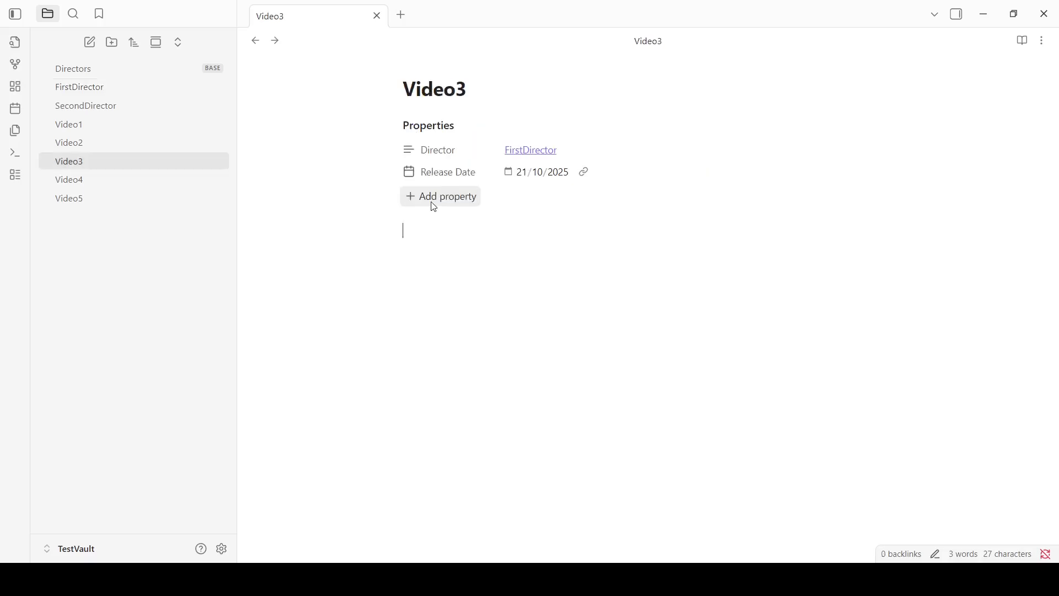
# Leave the Video3 note and examine the list of per-director views in the Directors base, briefly revisiting the FirstDirector note.
pyautogui.click(255, 41)
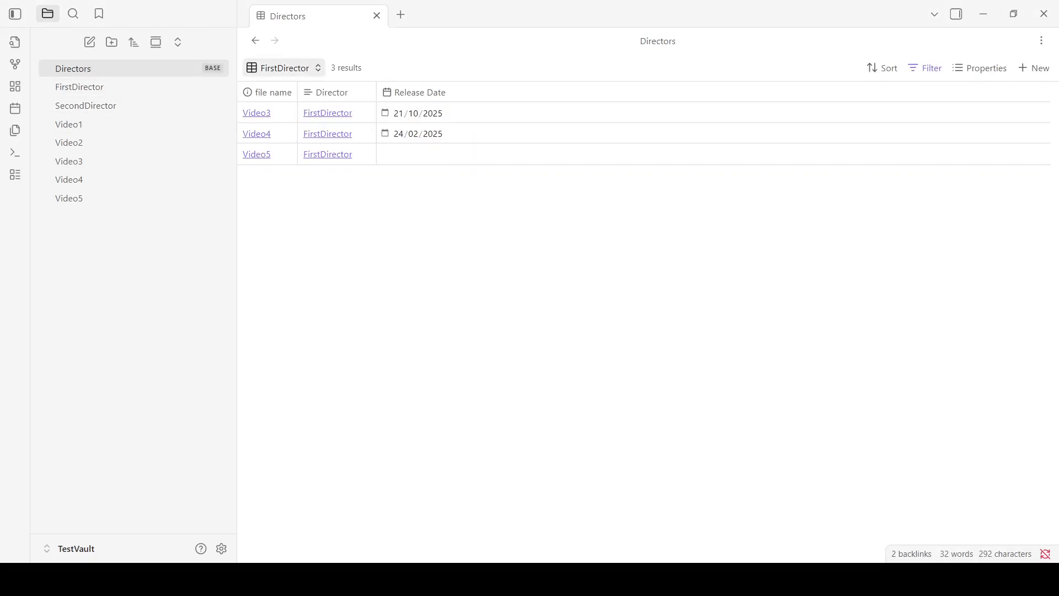
pyautogui.click(284, 68)
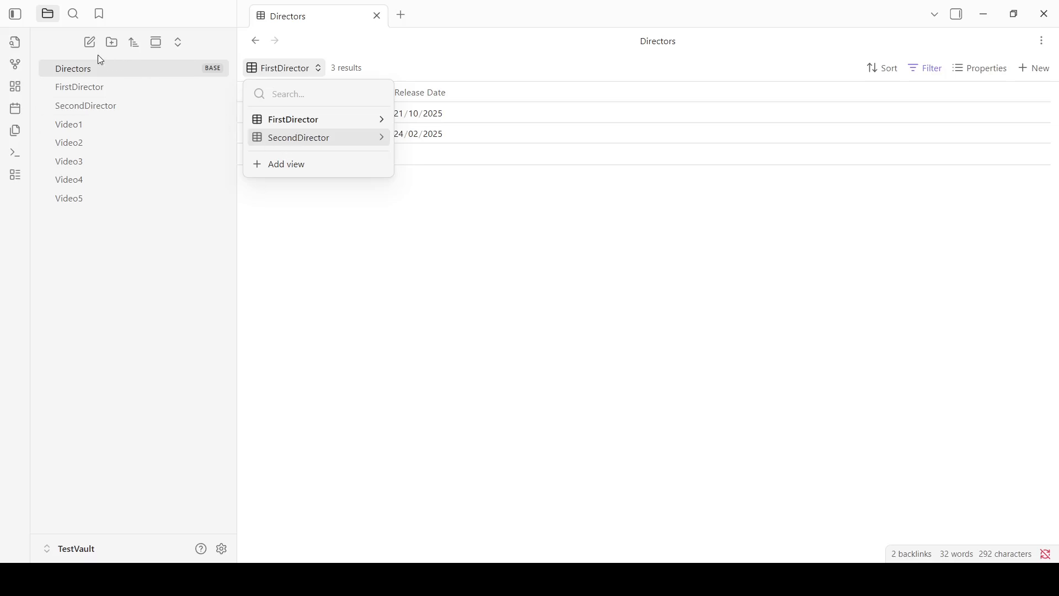
pyautogui.click(430, 272)
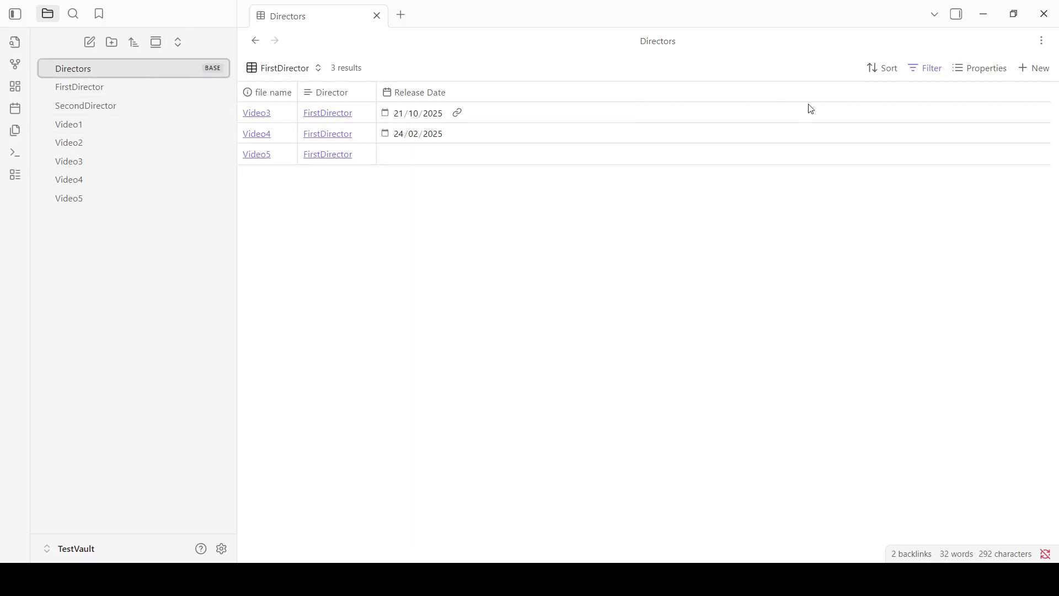
pyautogui.click(294, 68)
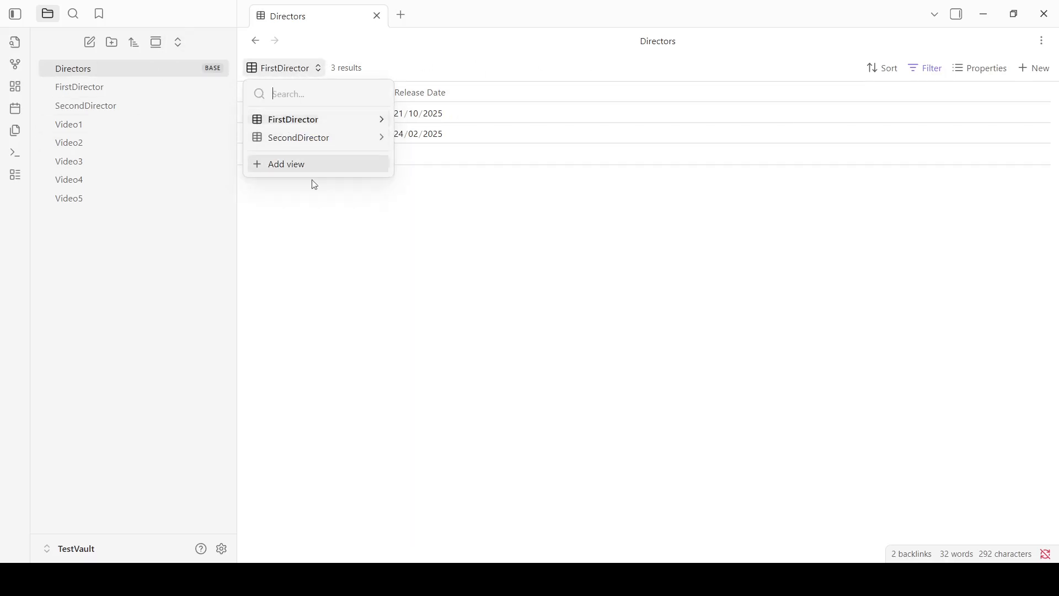
pyautogui.click(418, 266)
pyautogui.click(97, 86)
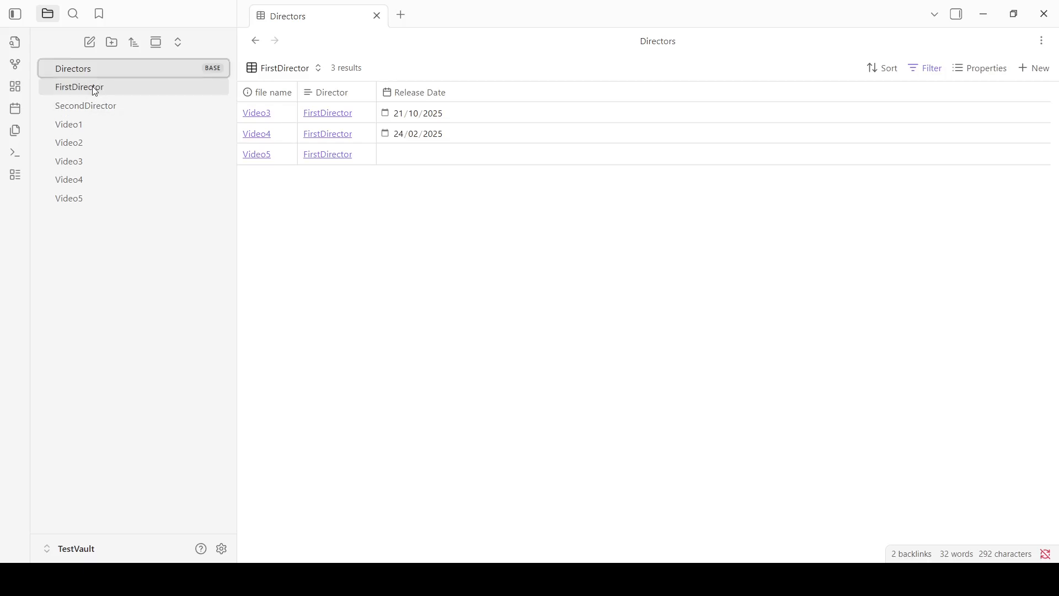
pyautogui.click(97, 67)
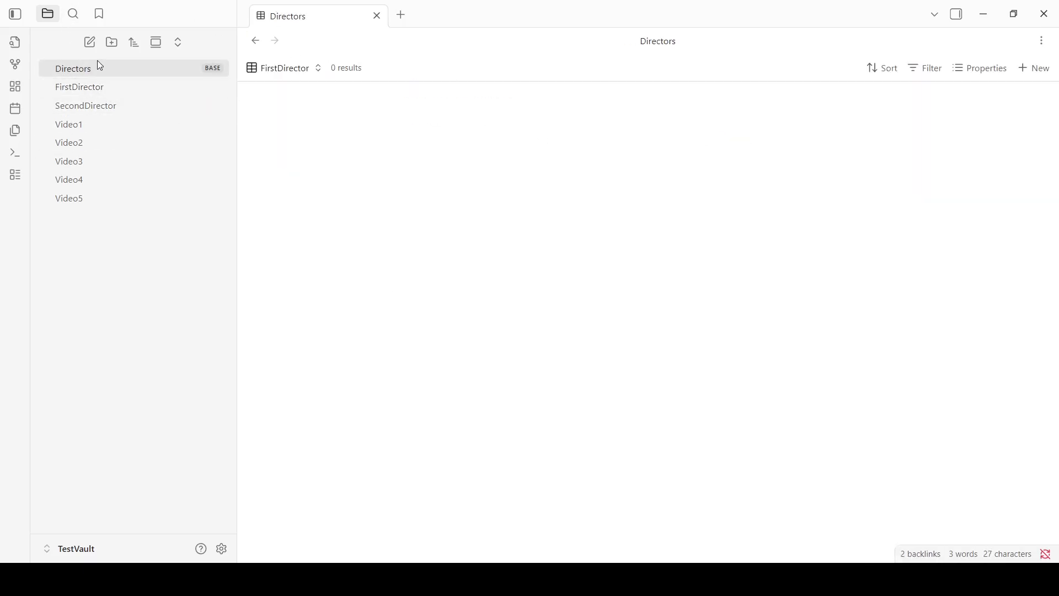
pyautogui.click(294, 68)
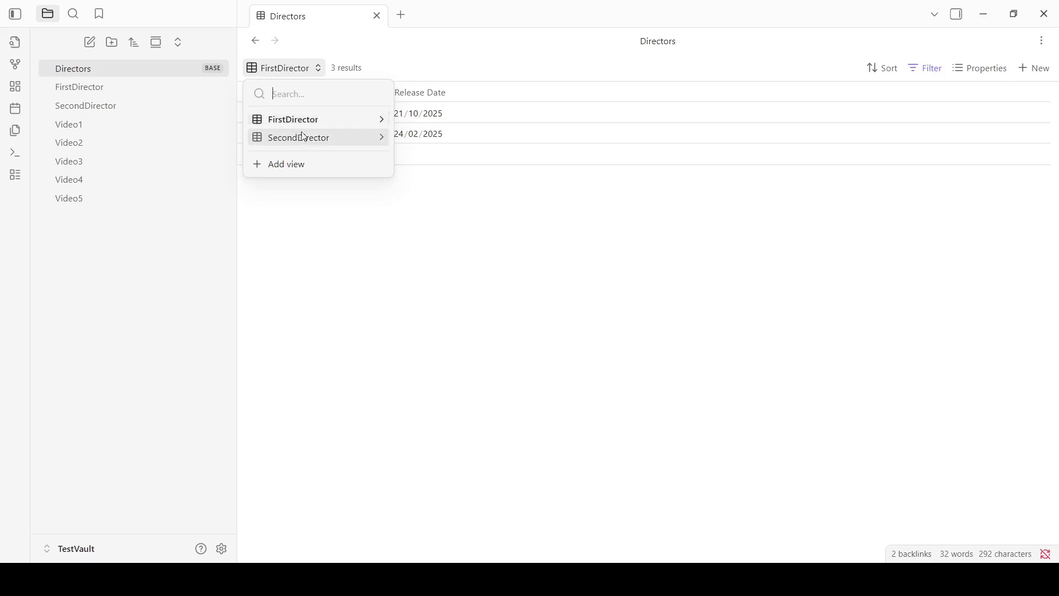
pyautogui.click(454, 257)
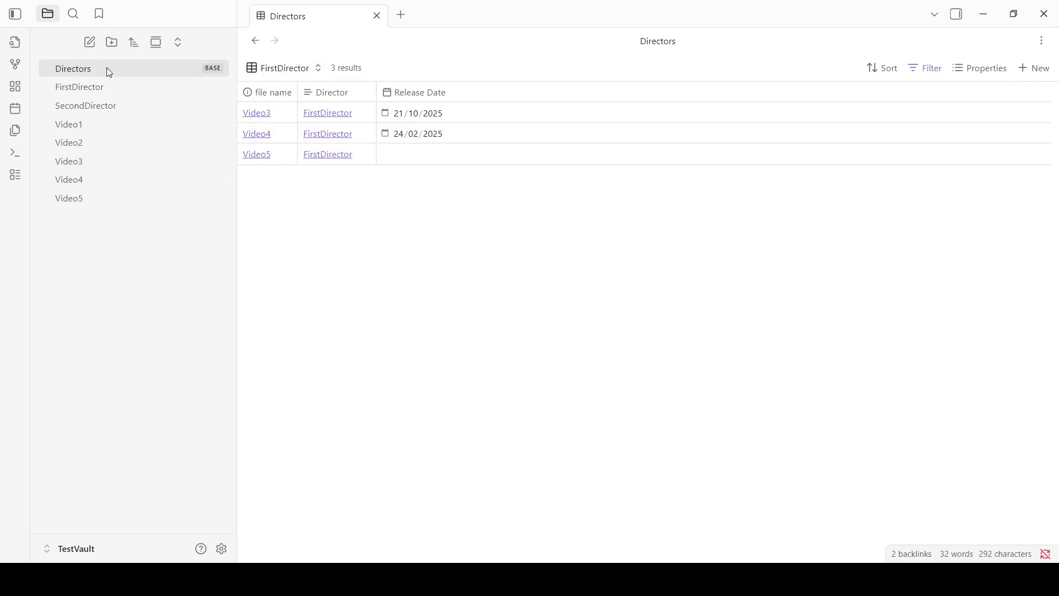